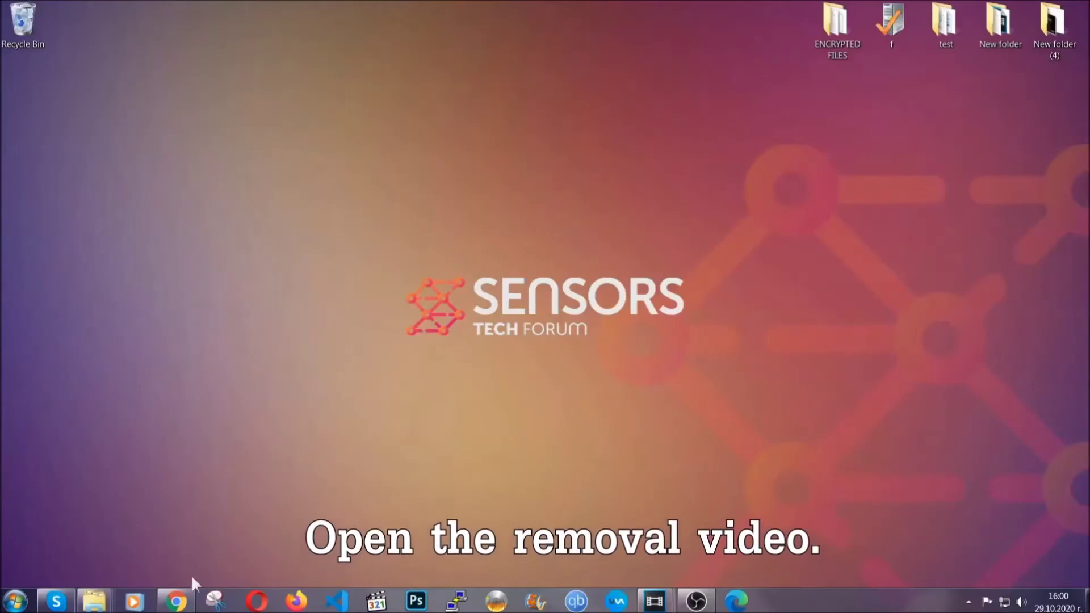
Bring up the removal video in Chrome and follow its Full Removal Guide link
left_click(175, 601)
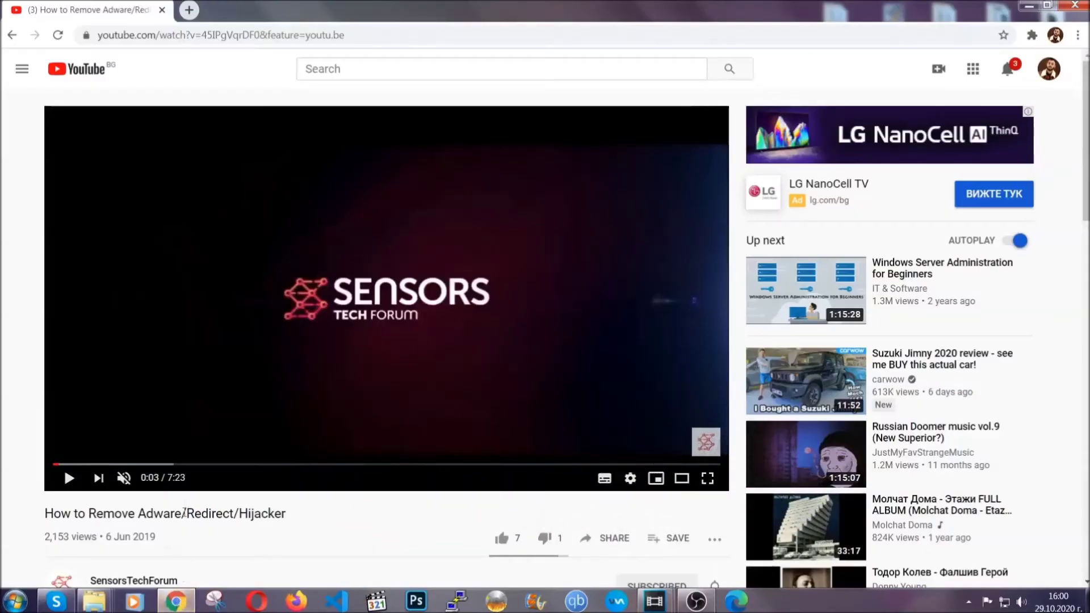
scroll(215, 393, "down", 3)
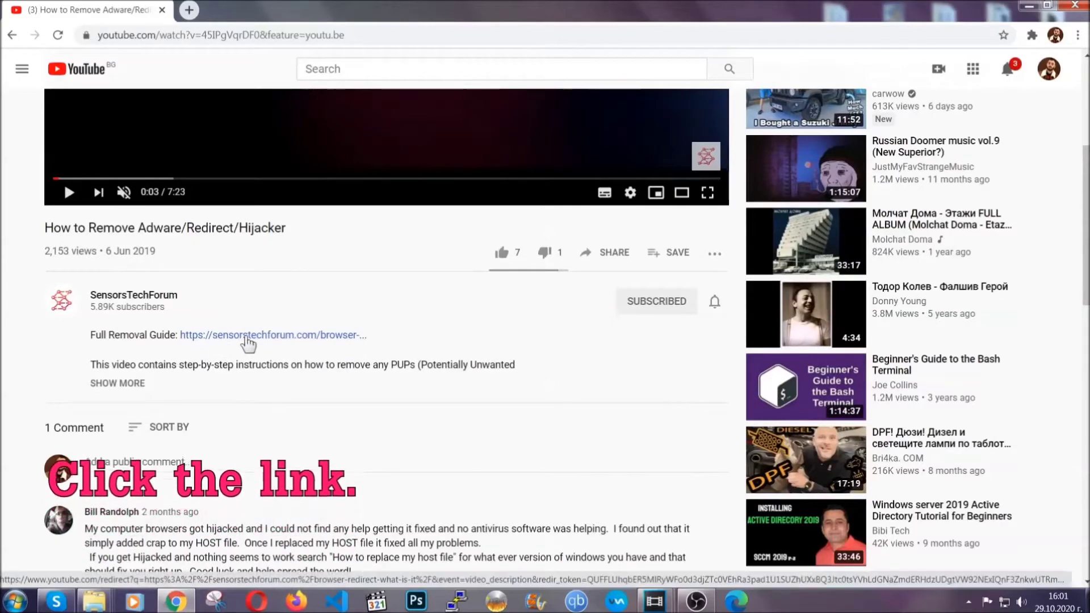
left_click(248, 335)
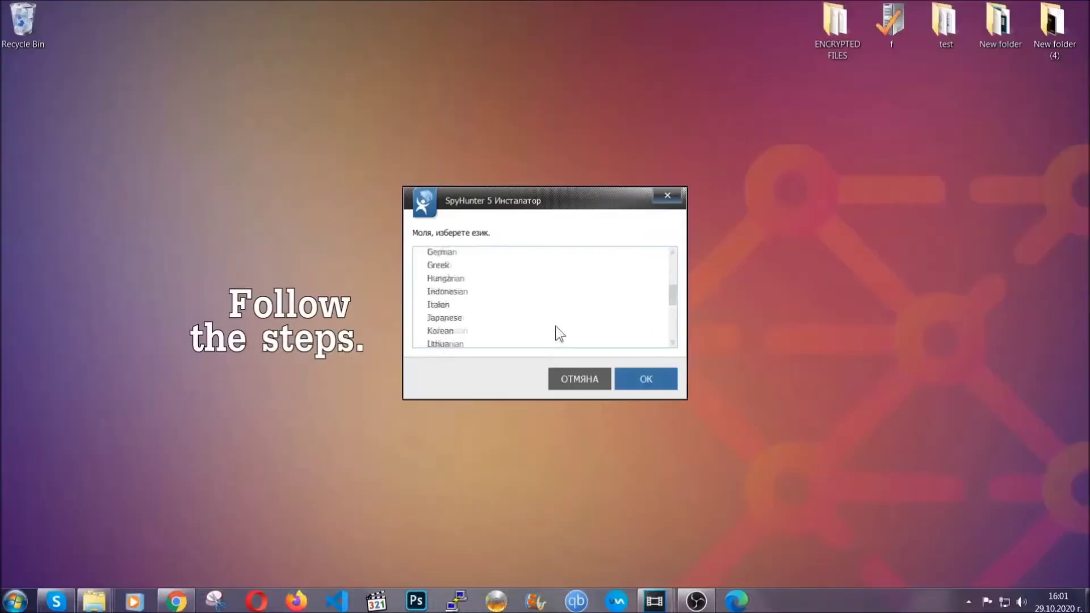
scroll(514, 324, "down", 2)
scroll(554, 335, "up", 3)
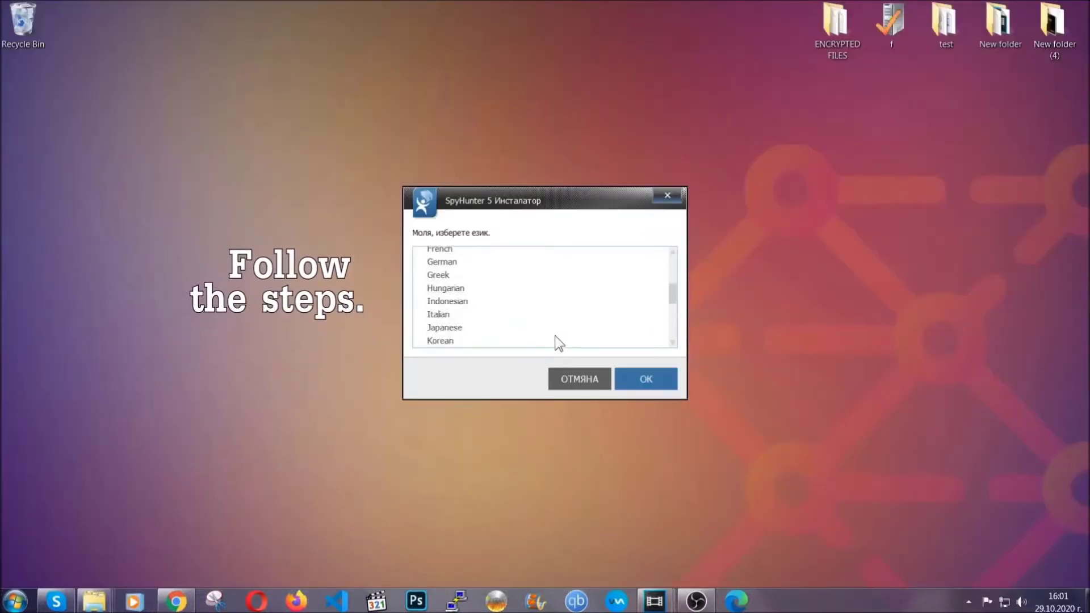
scroll(529, 325, "up", 2)
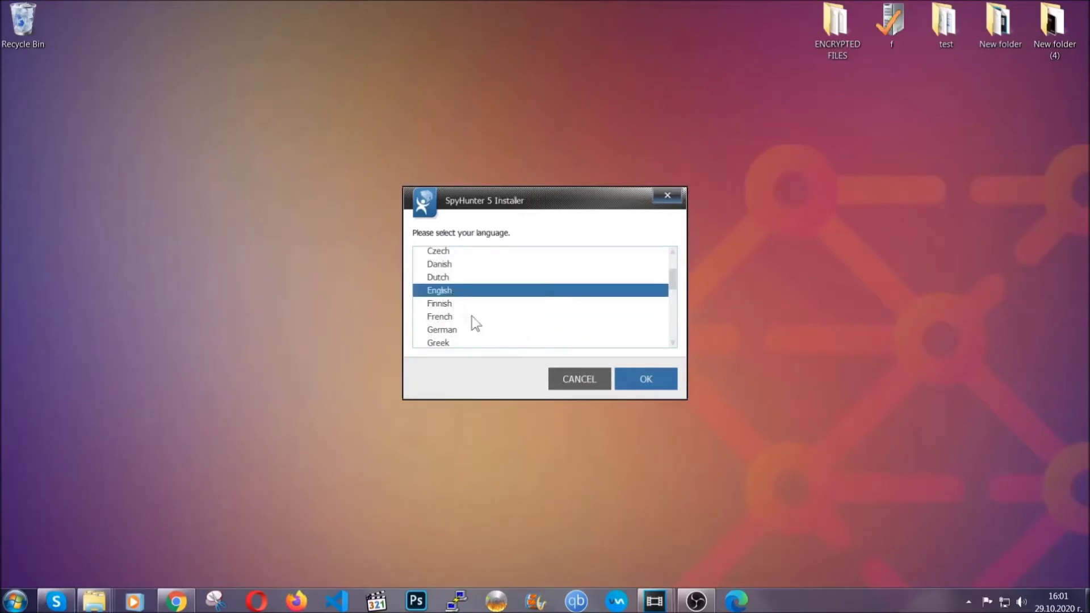
Install SpyHunter 5 in English, accepting the EULA, and finish setup so the first scan starts
left_click(638, 379)
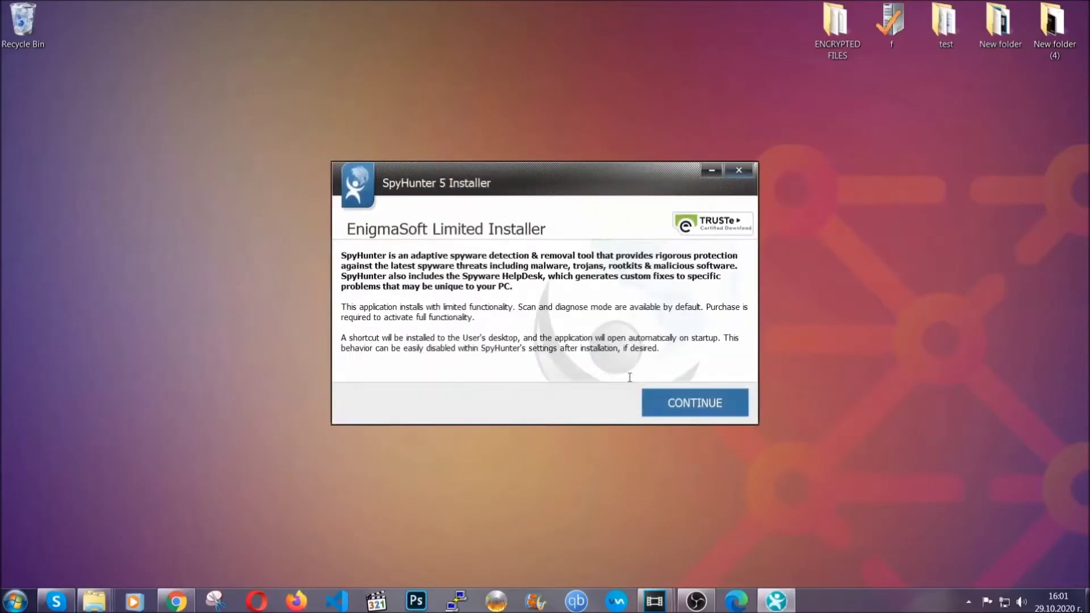
left_click(652, 399)
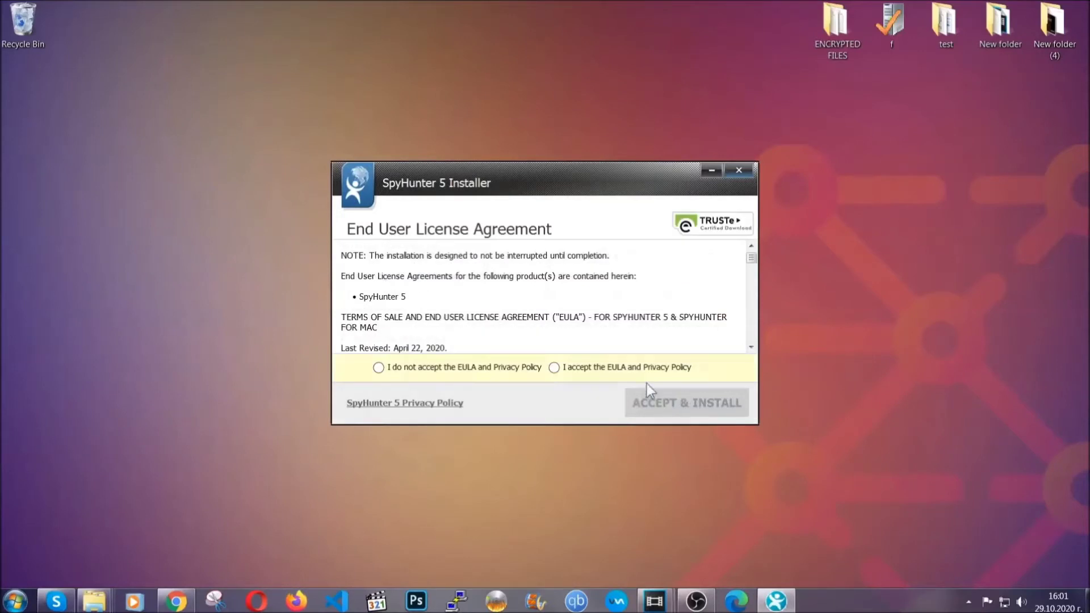
left_click(644, 369)
left_click(660, 403)
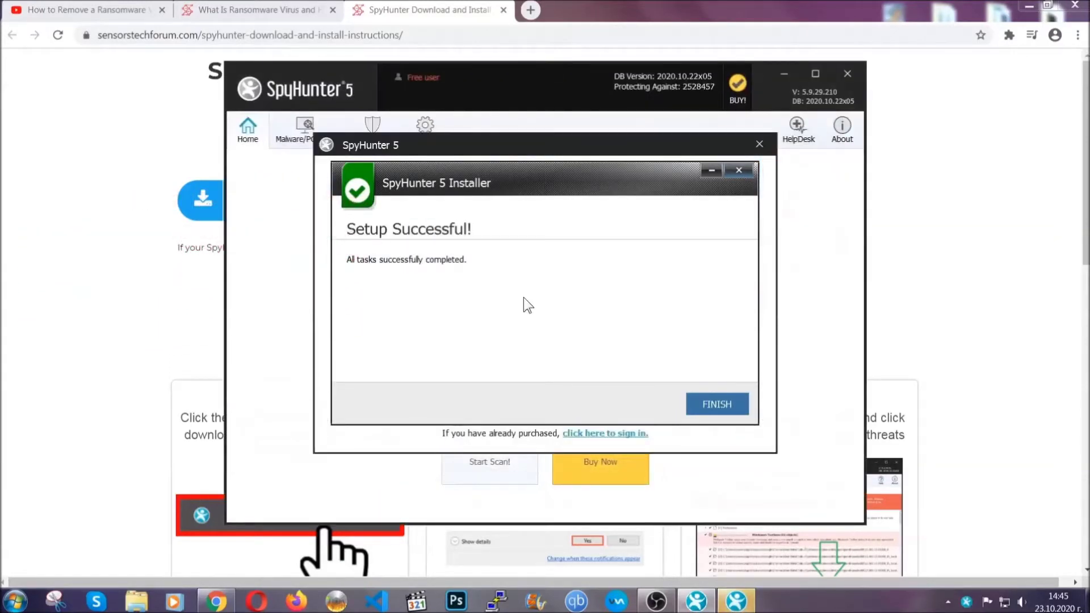
left_click(698, 407)
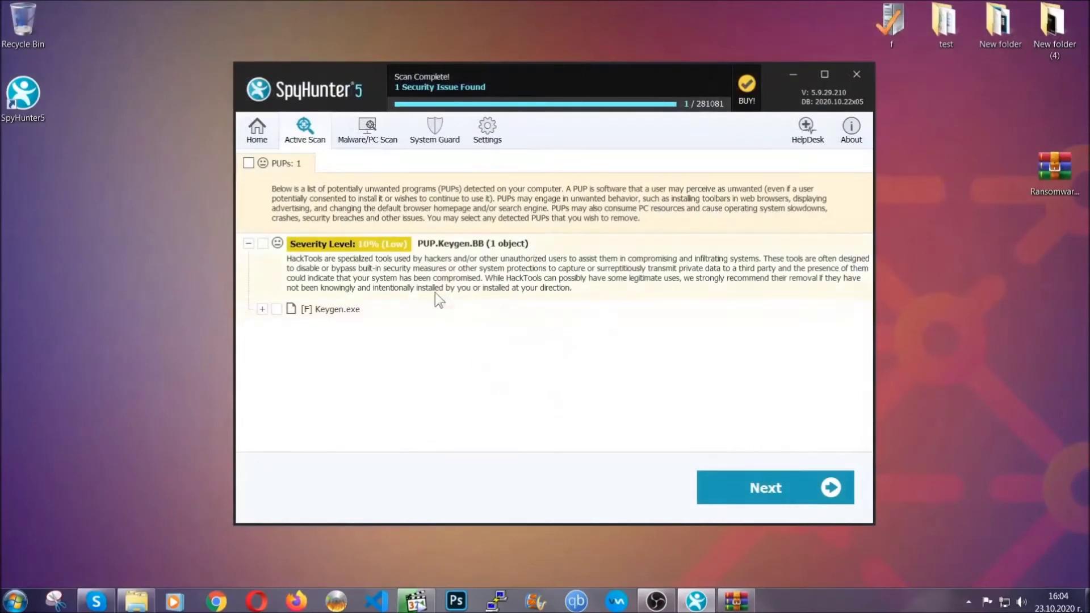
Tick the PUPs checkbox so the detected Keygen.exe is marked for removal
left_click(249, 163)
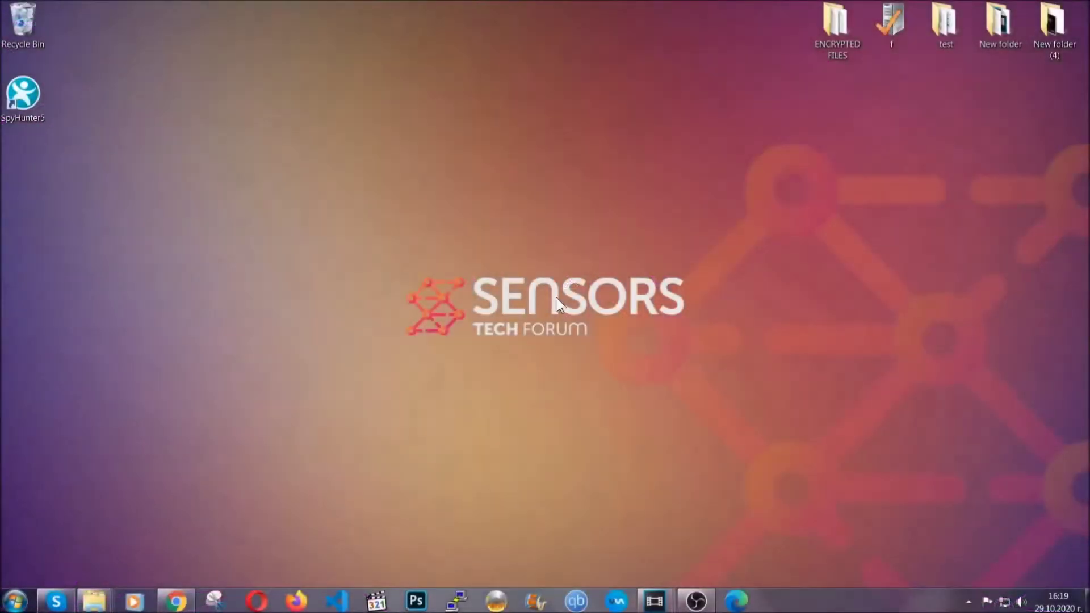
Run APPWIZ.CPL from the Run box to list installed programs
key("super+r")
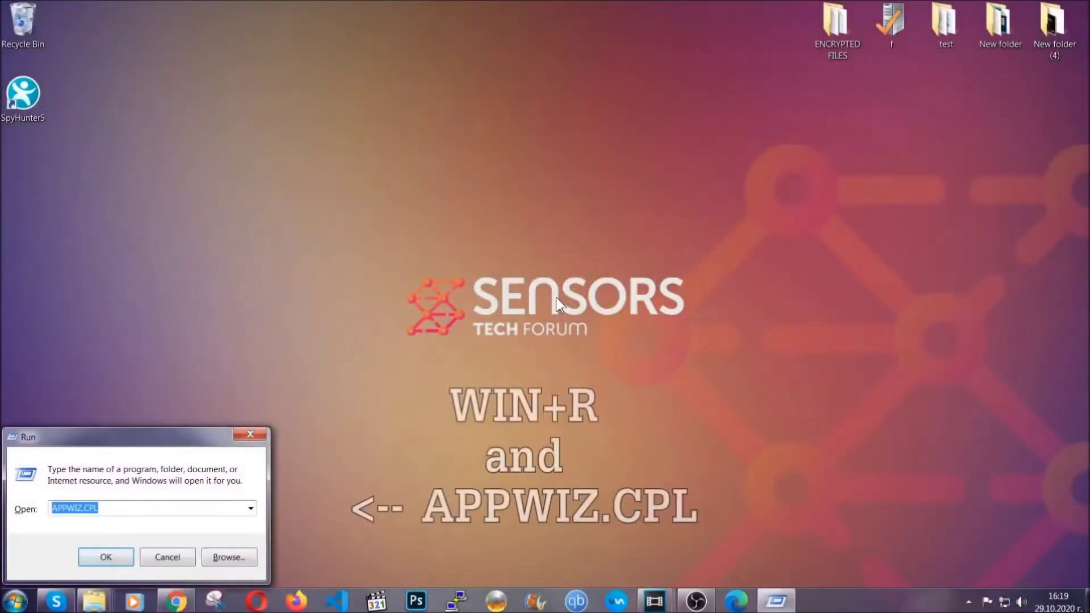
left_click(112, 508)
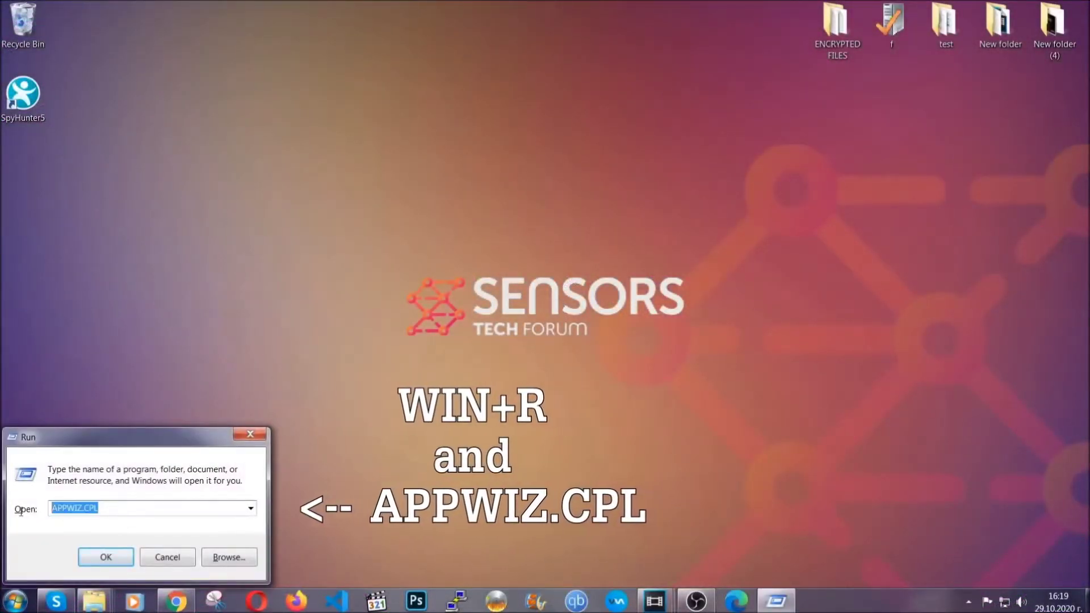
left_click_drag(111, 509, 23, 520)
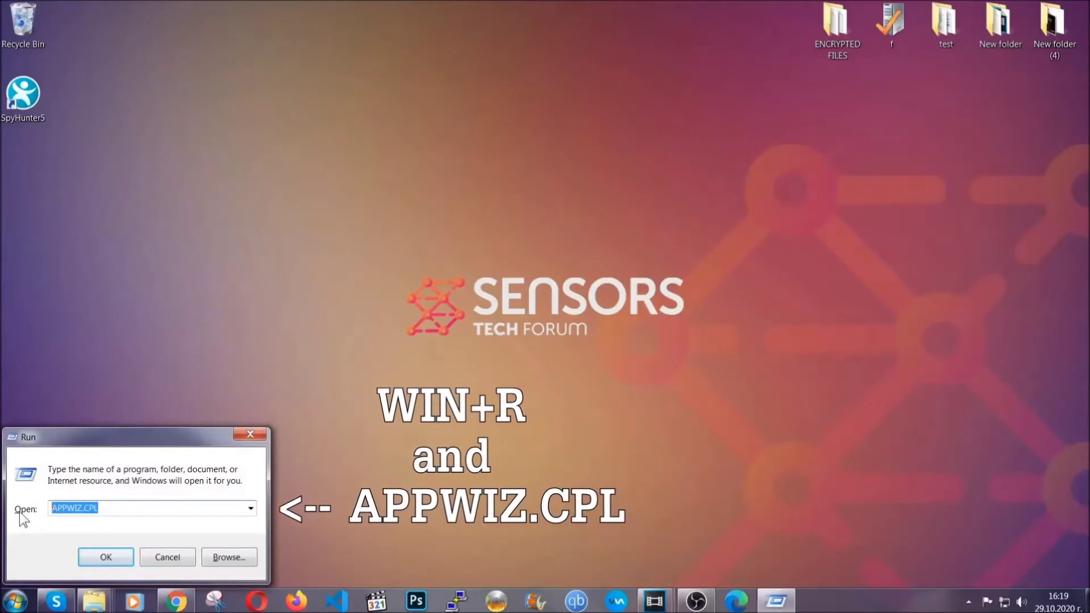
left_click(107, 557)
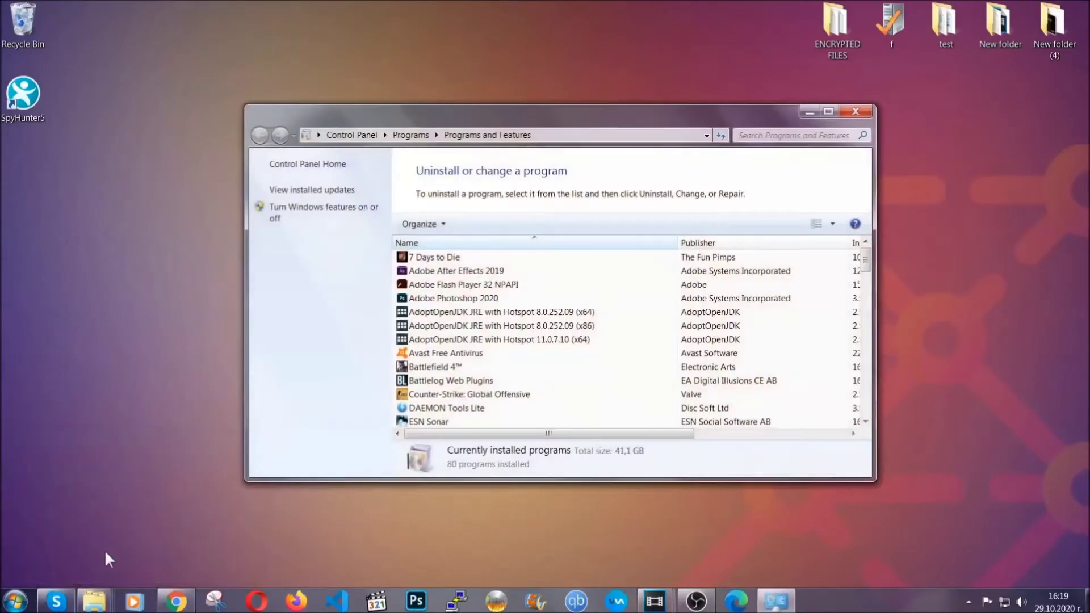
scroll(579, 309, "down", 8)
scroll(583, 324, "down", 8)
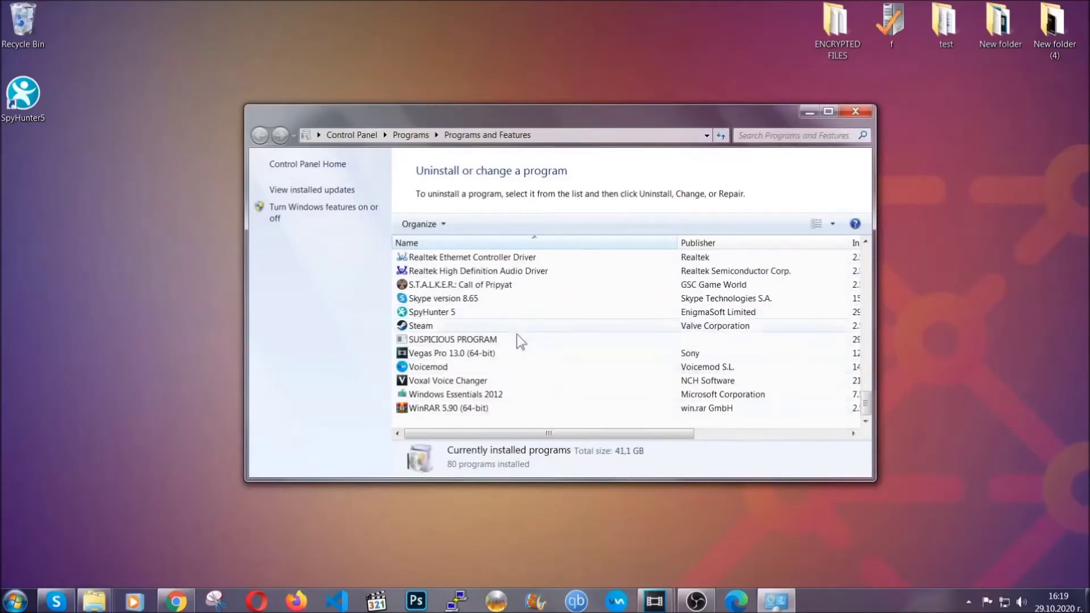
Uninstall SUSPICIOUS PROGRAM and acknowledge the removal success message
left_click(459, 340)
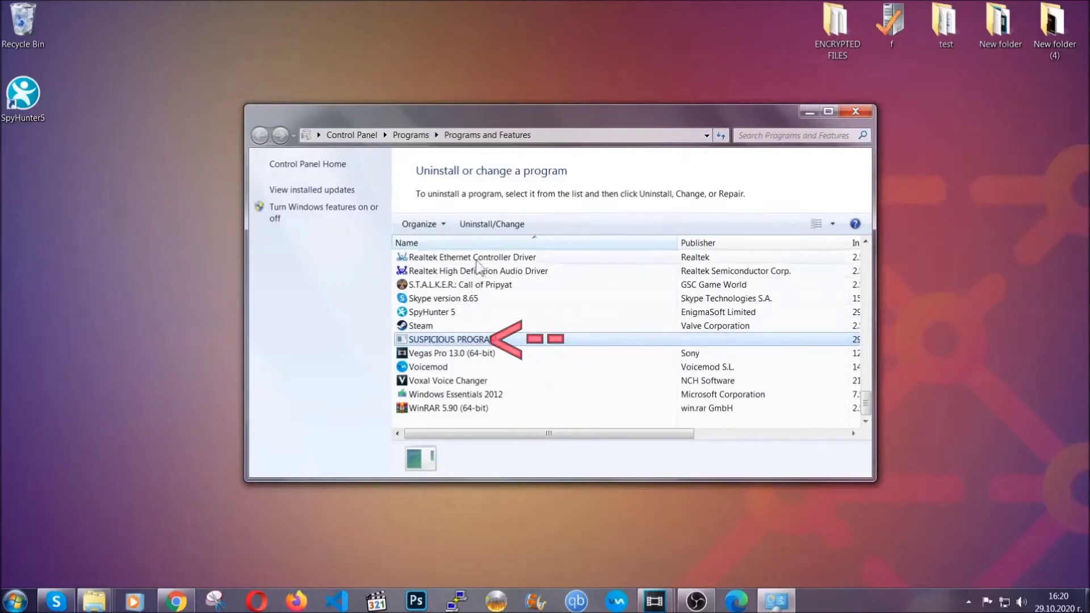
left_click(490, 224)
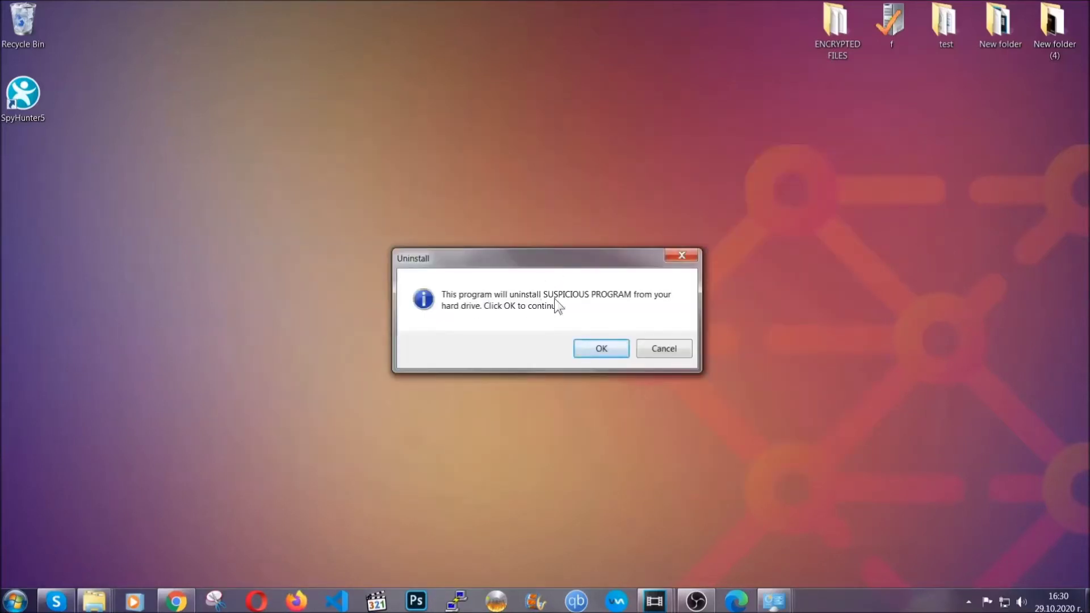
left_click(601, 348)
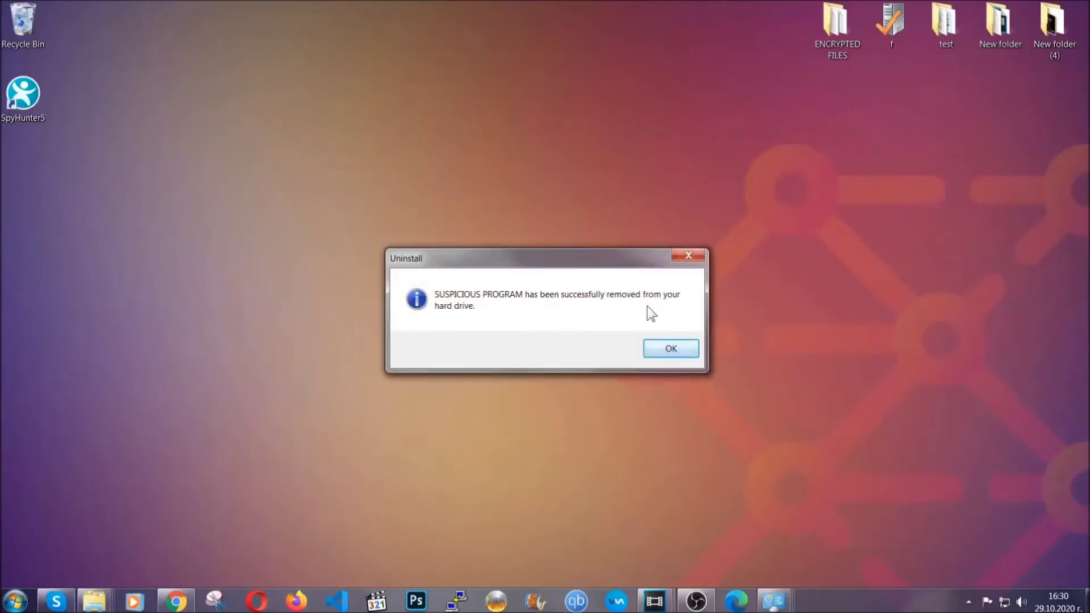
left_click(656, 347)
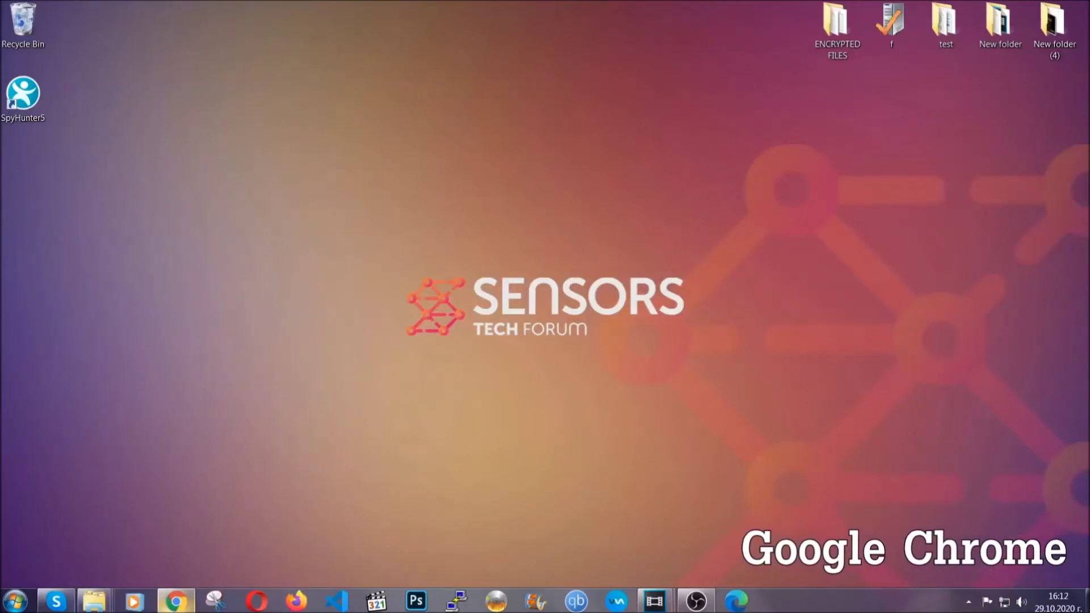
Enter chrome://settings/clearBrowserData in Chrome's address bar and open it
left_click(176, 602)
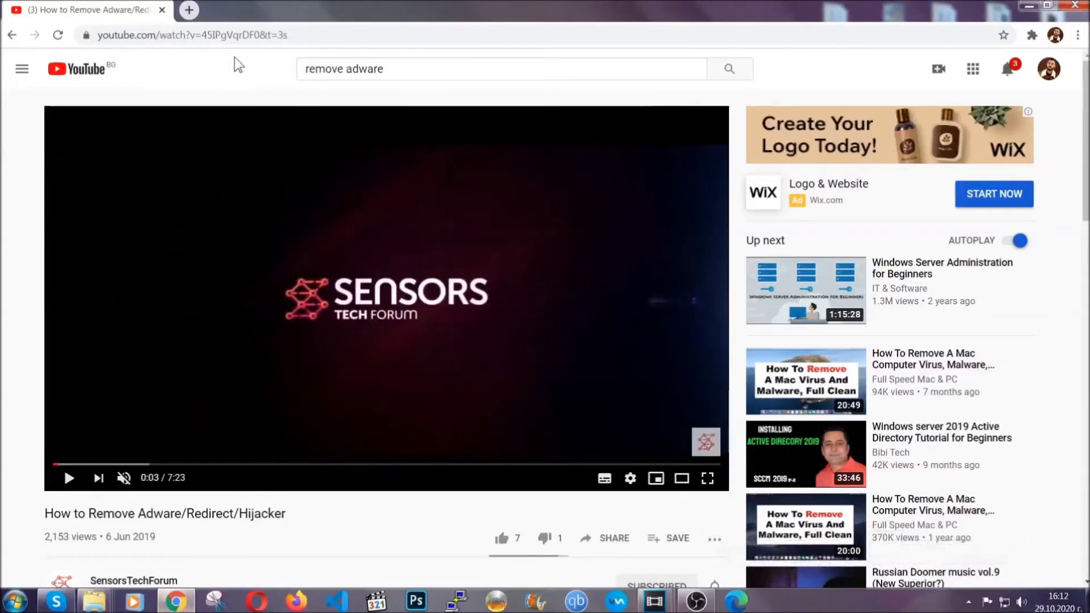
left_click(237, 35)
type("chr")
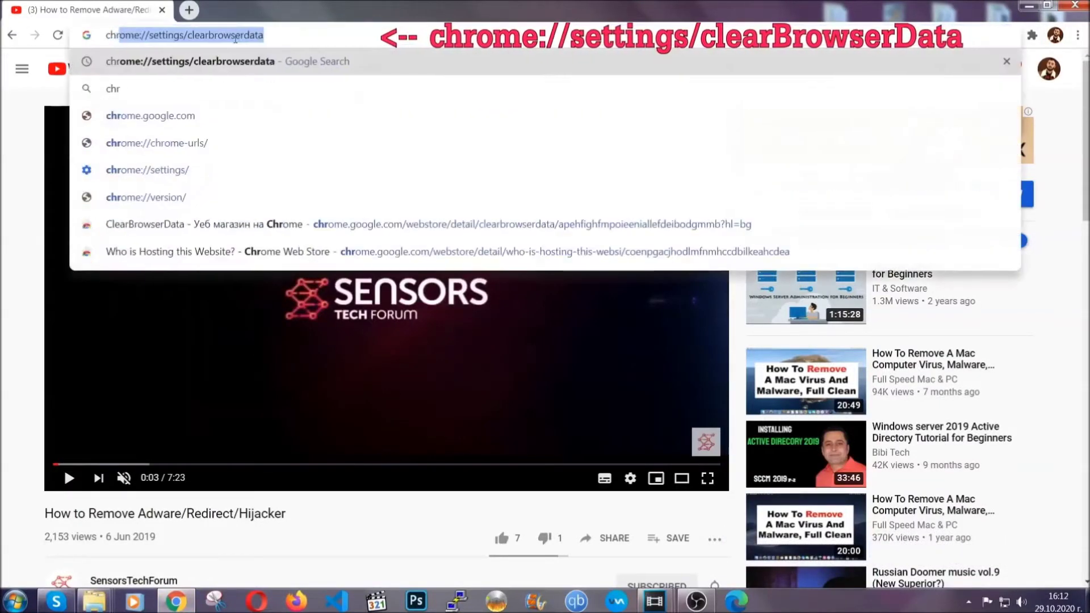
type("ome:/")
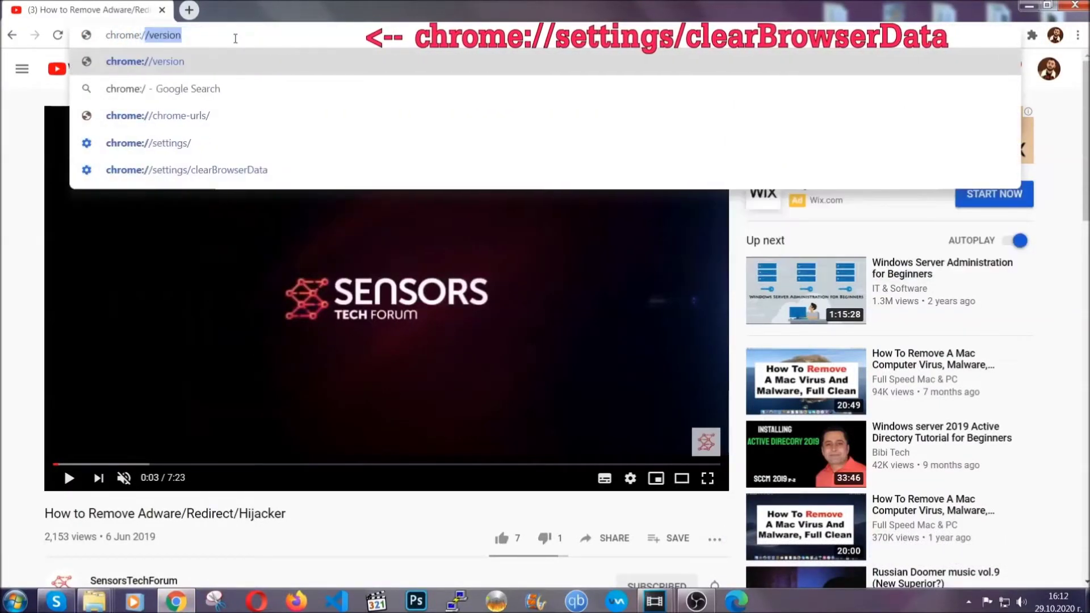
type("/setting")
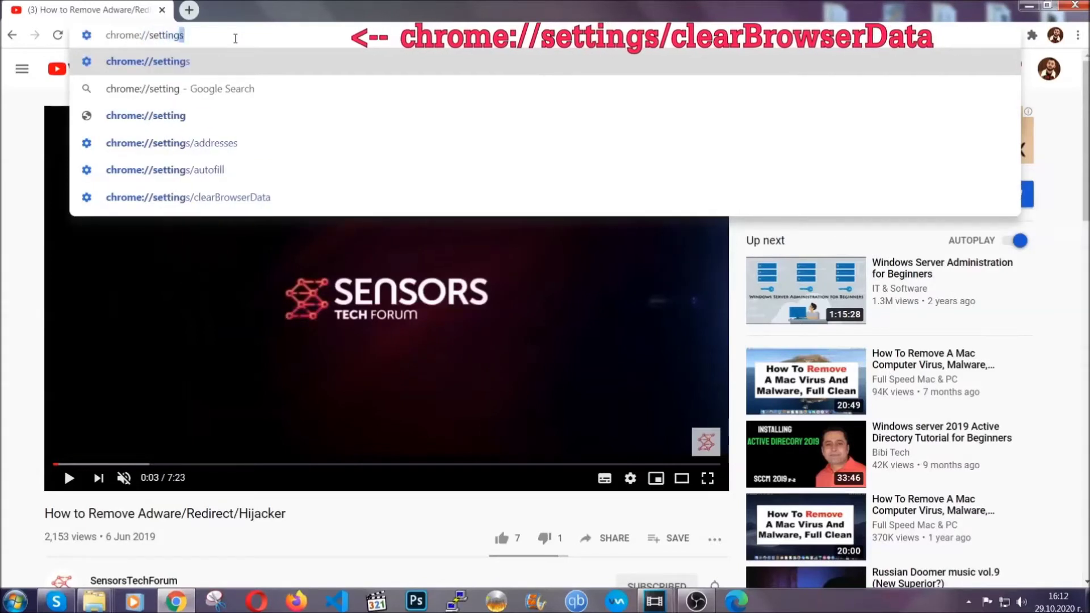
type("s/ce")
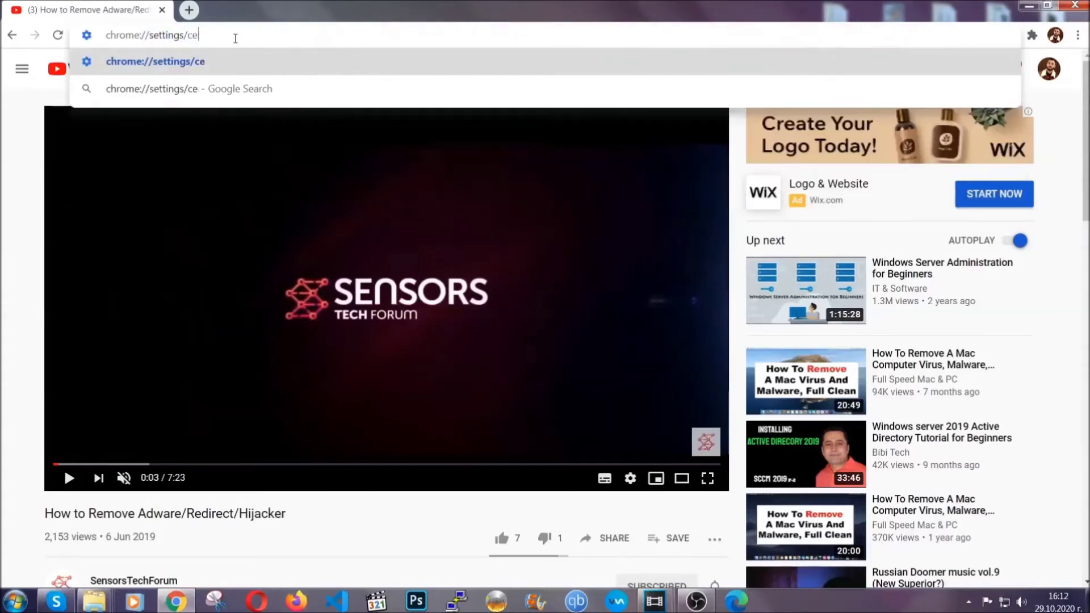
key("BackSpace")
type("lear")
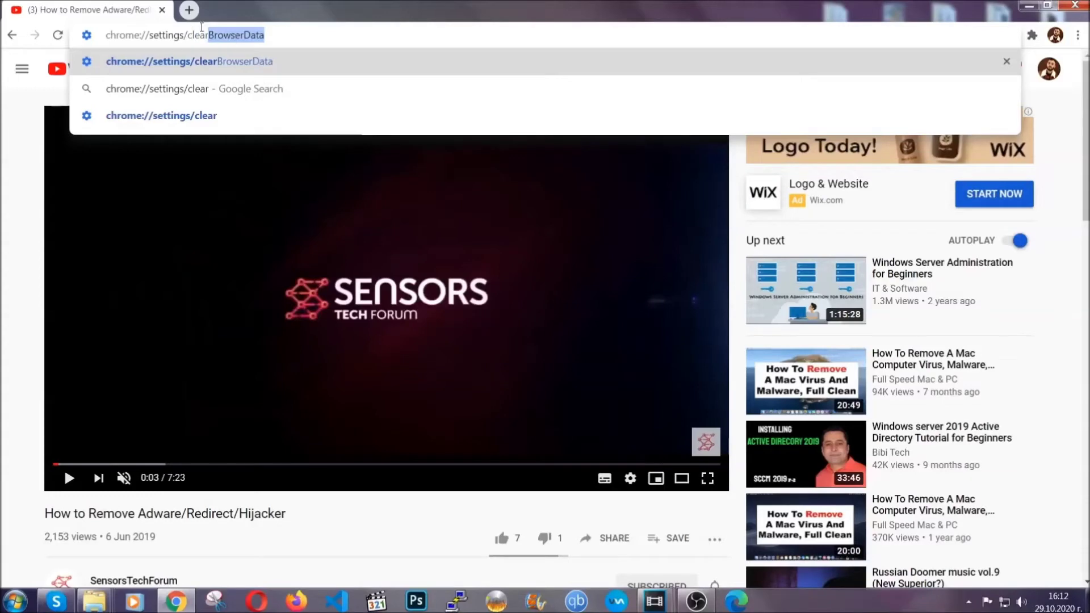
left_click(158, 60)
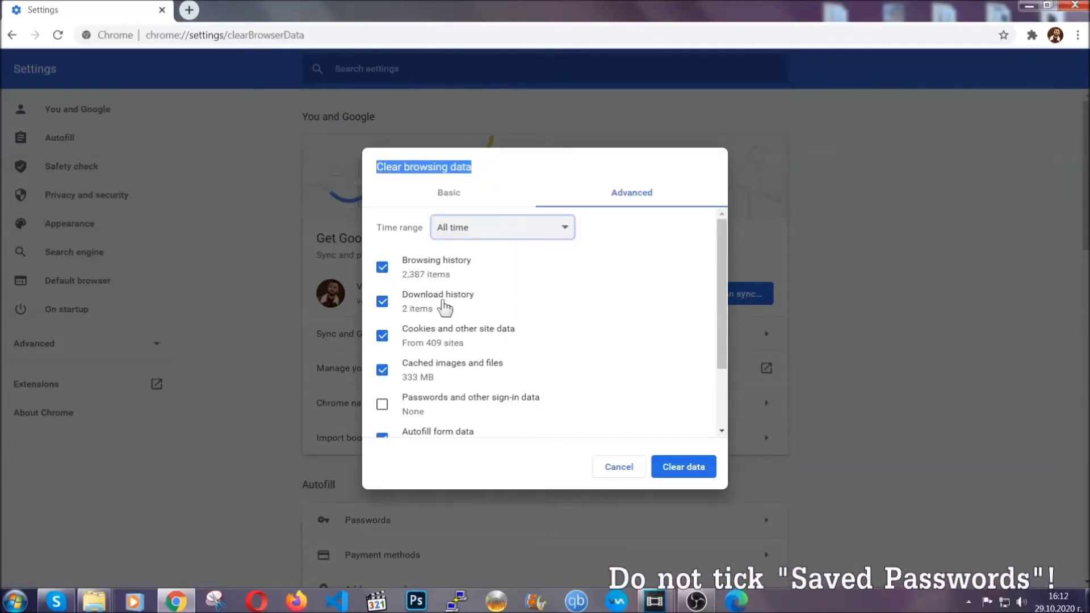
scroll(446, 366, "down", 1)
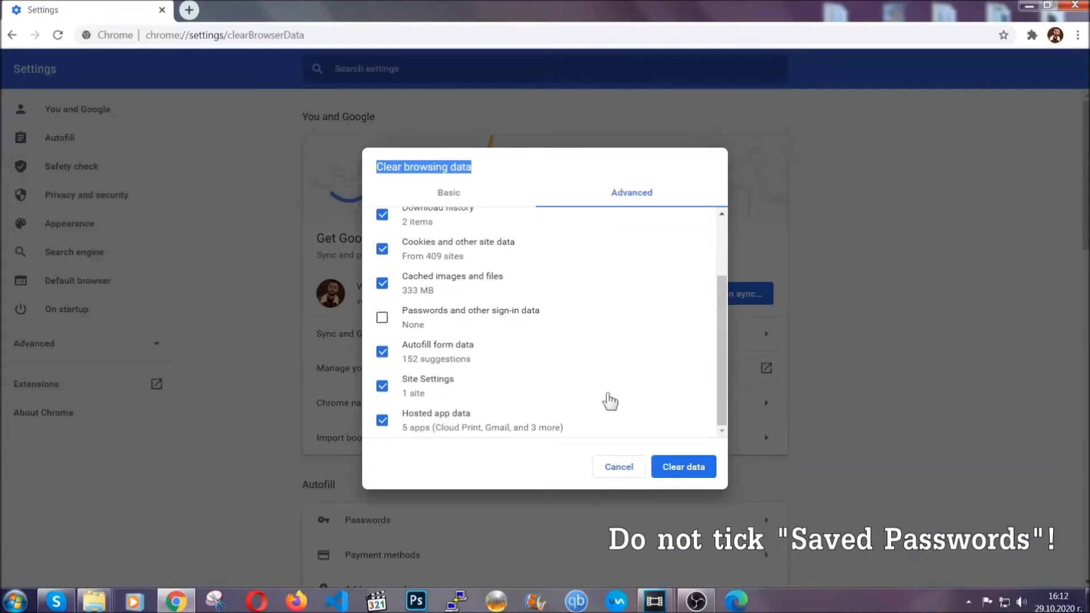
Clear Chrome's all-time history, downloads, cookies and cache, leaving passwords unticked
left_click(668, 466)
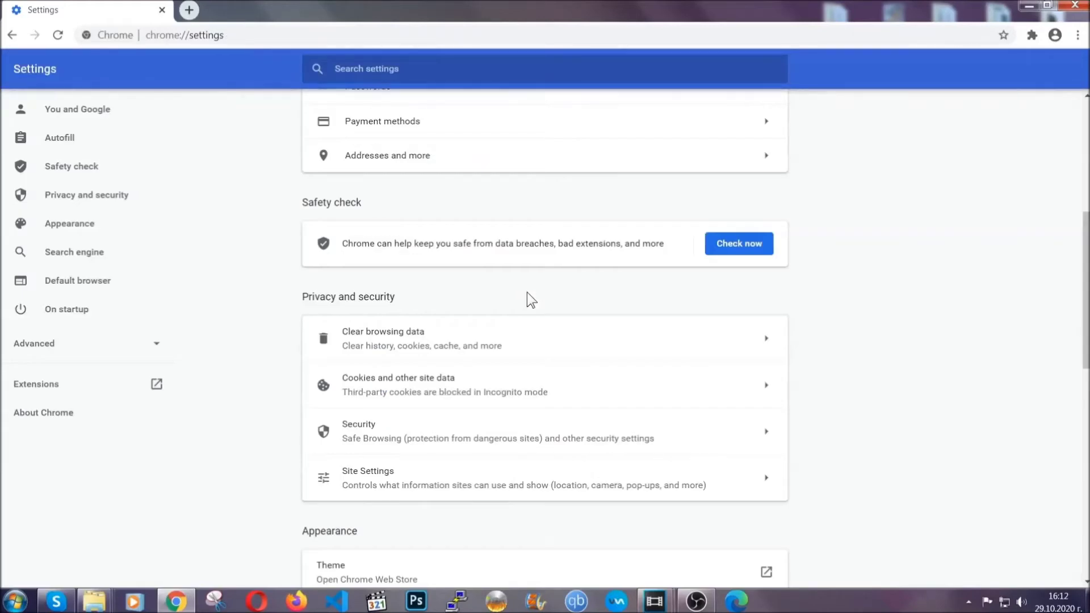
Remove the Bulk Media Downloader extension from Chrome's extensions list and minimize the window
left_click(1078, 35)
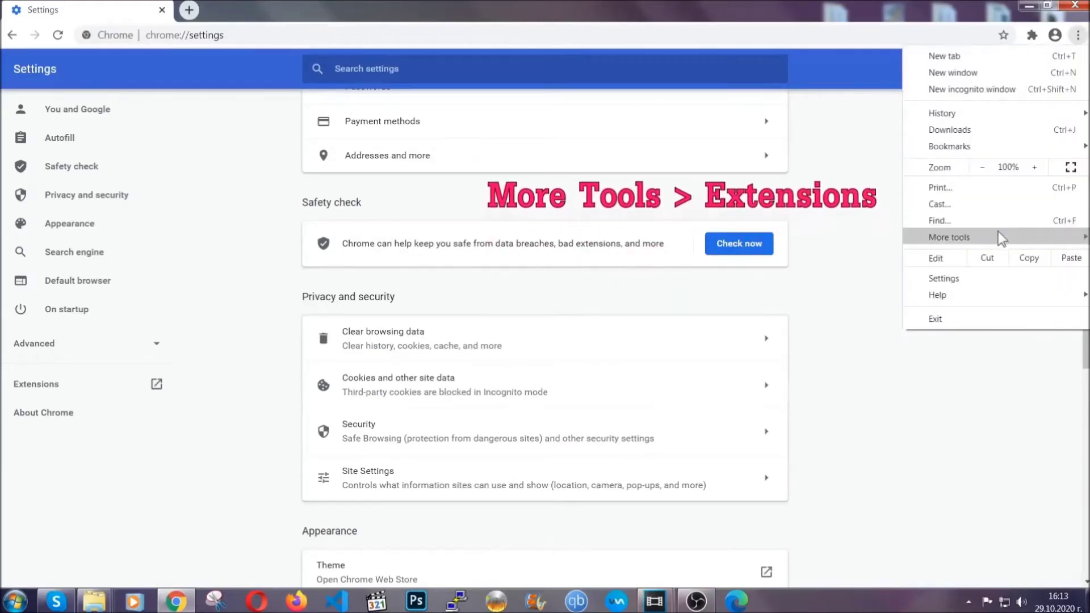
mouse_move(948, 237)
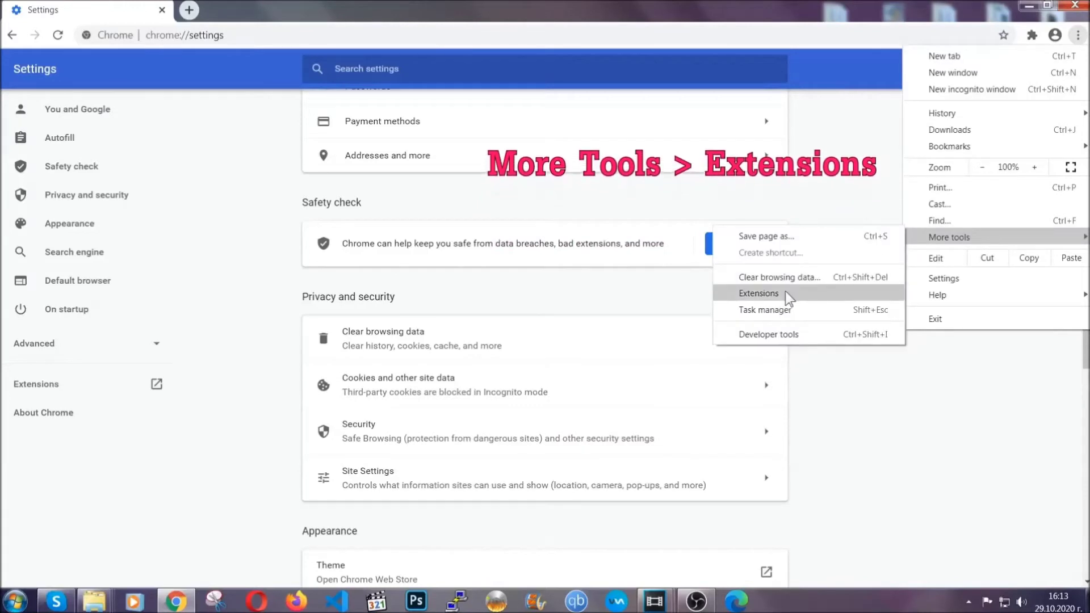
left_click(788, 297)
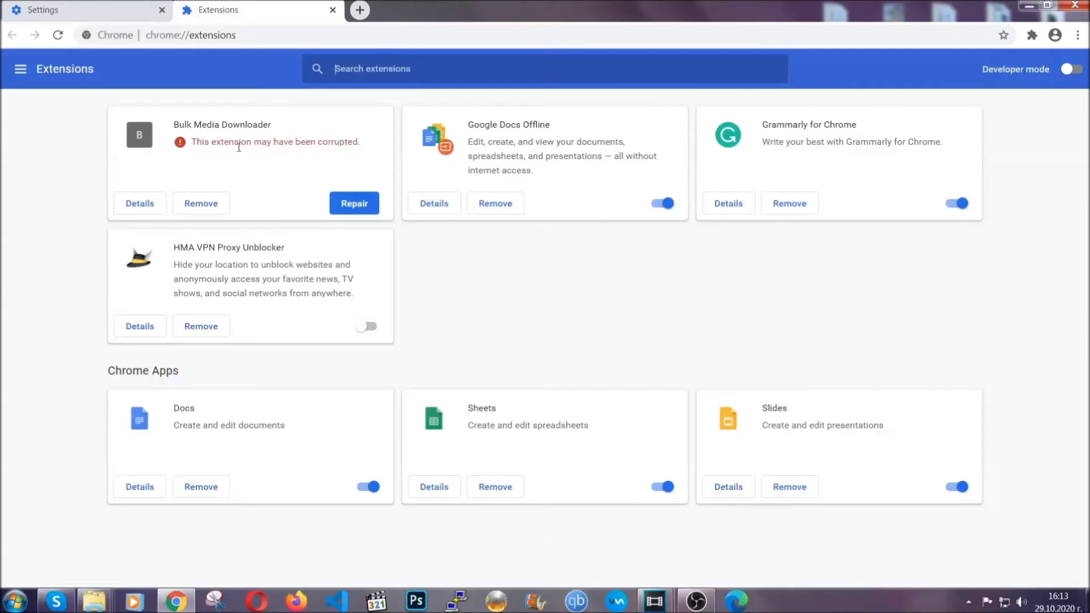
left_click(204, 204)
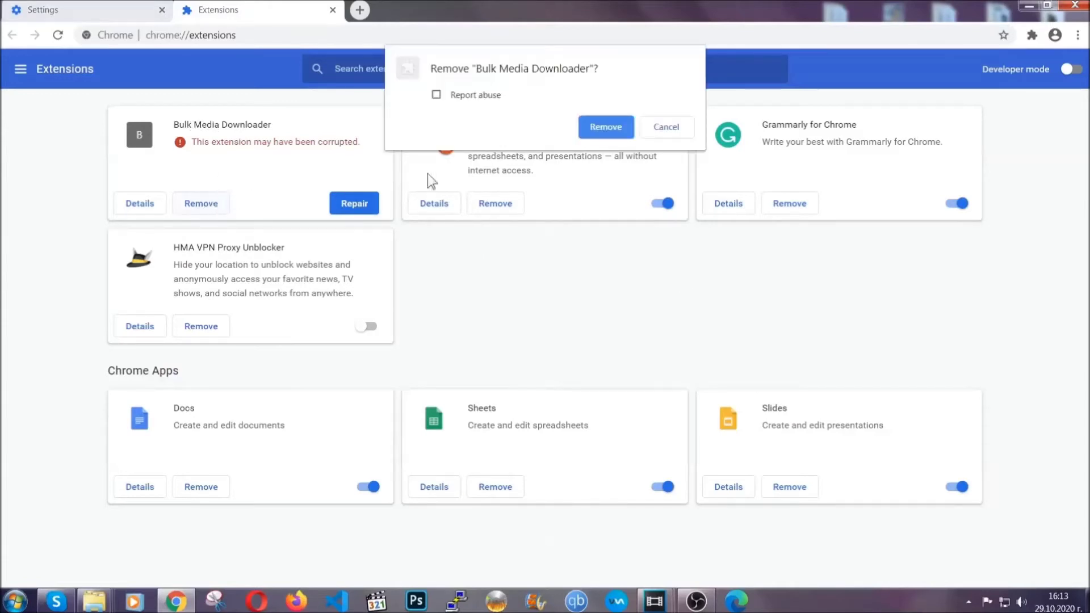
left_click(590, 130)
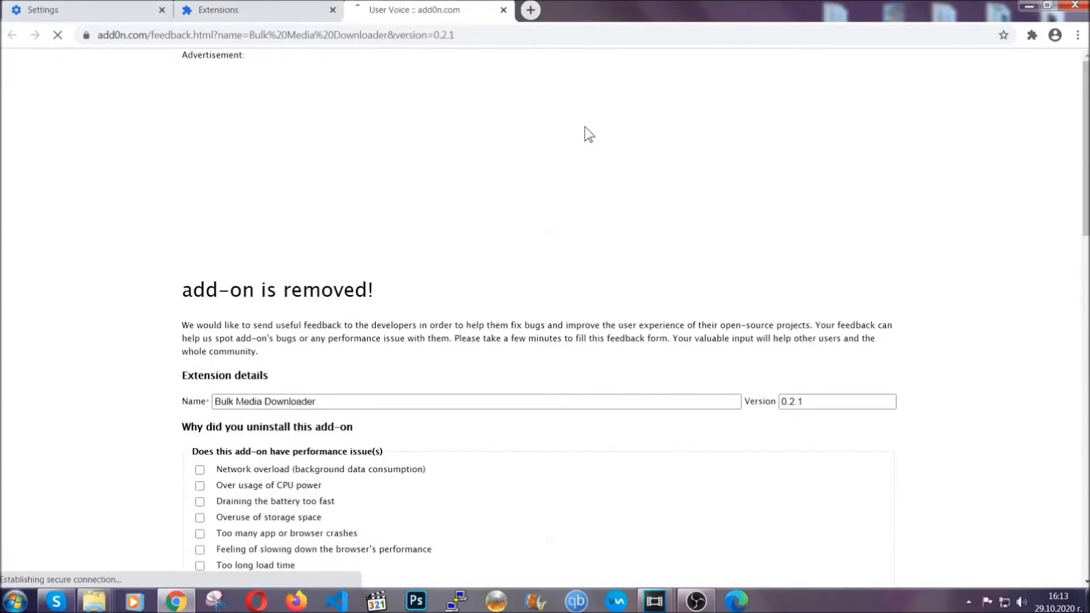
left_click(276, 11)
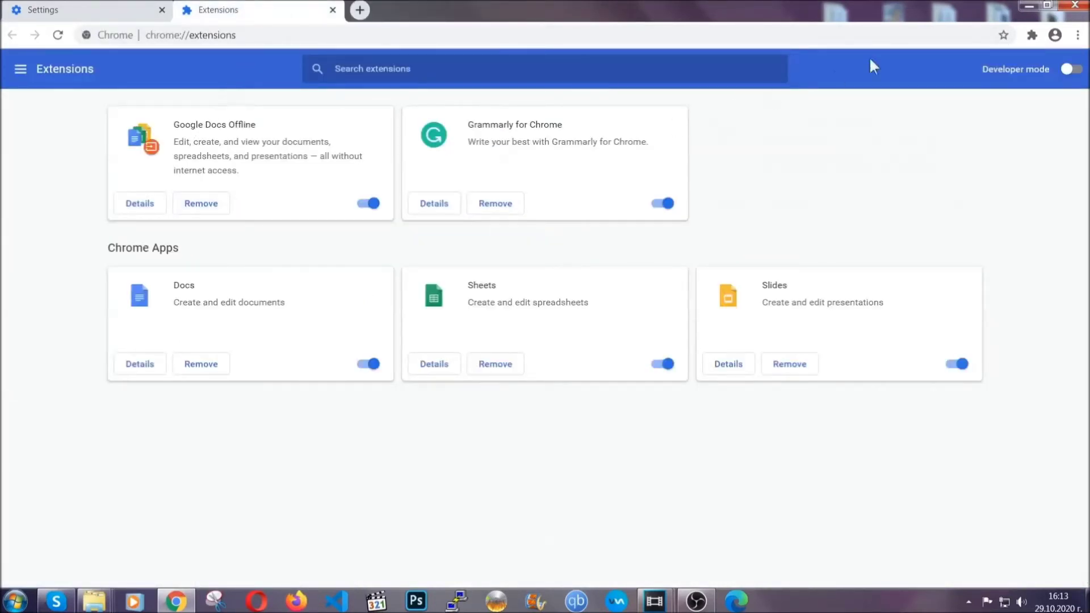
left_click(1027, 7)
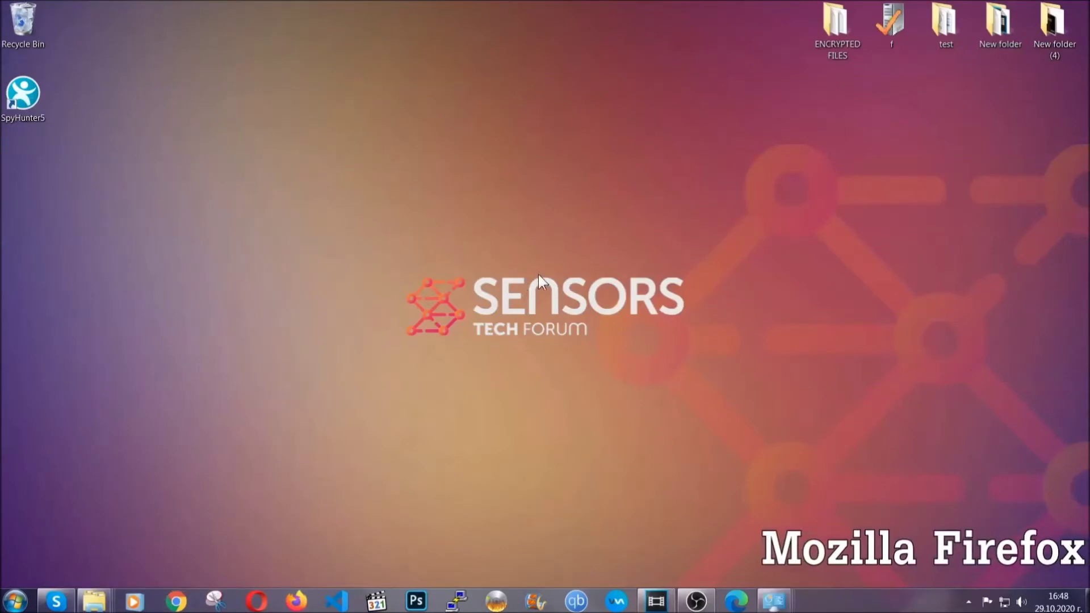
Load about:support in Firefox and start Refresh Firefox from the Troubleshooting page
left_click(295, 601)
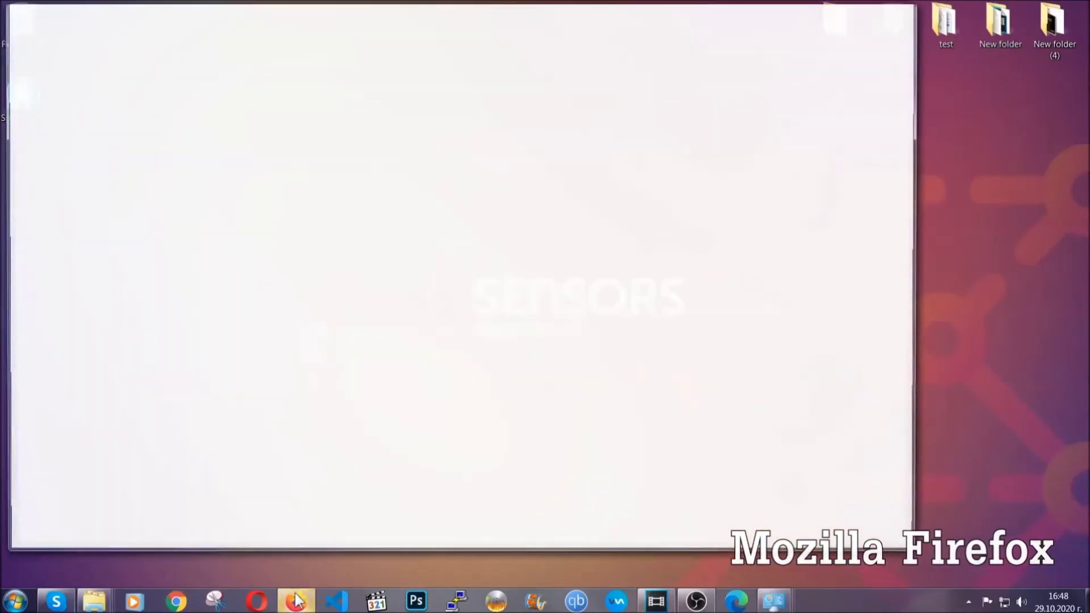
left_click(298, 42)
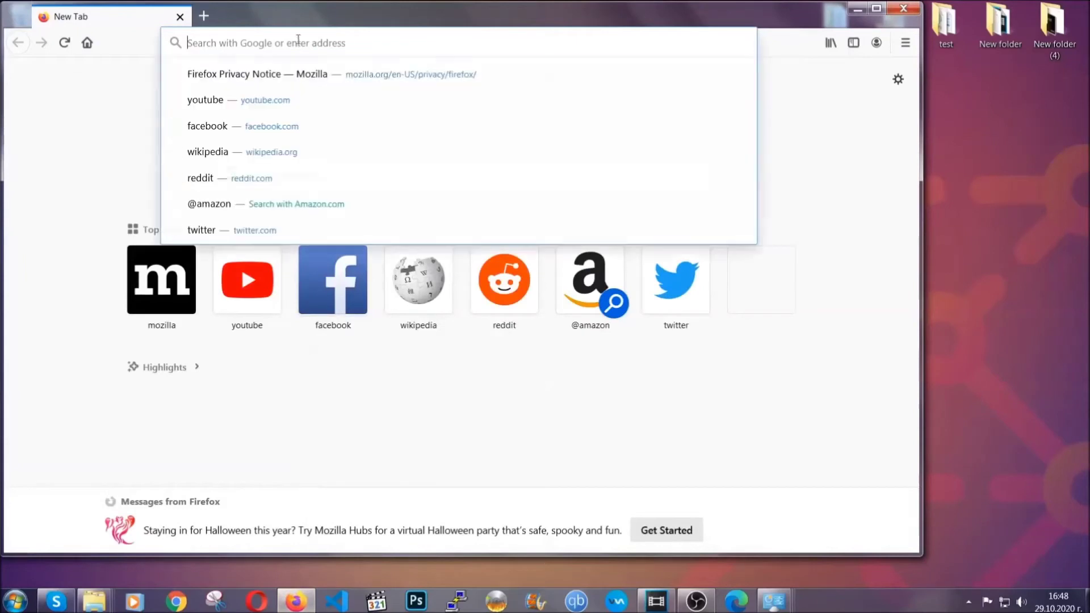
type("about")
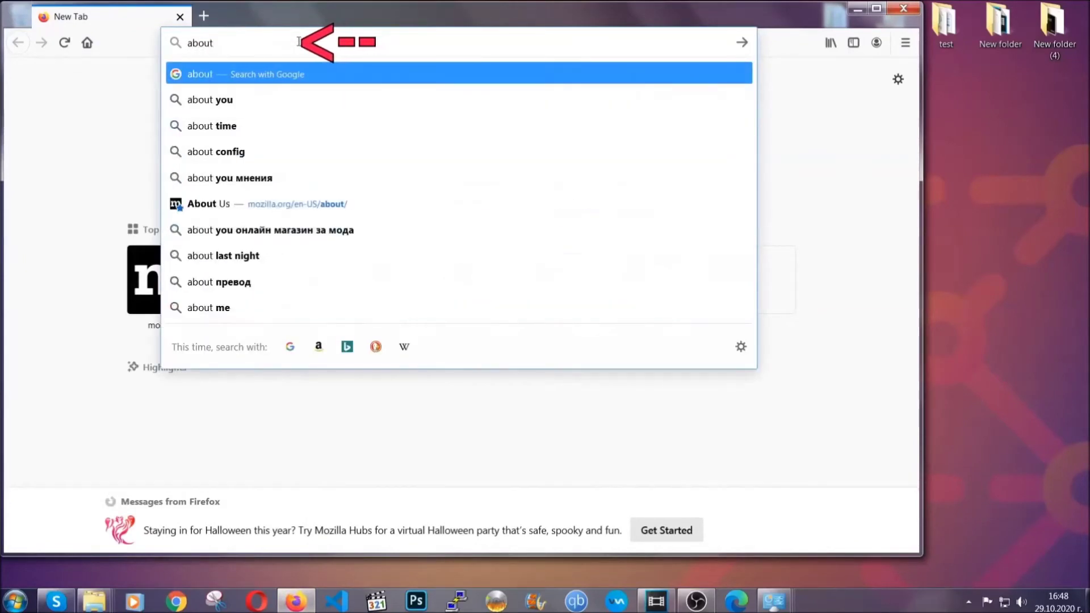
type(":support")
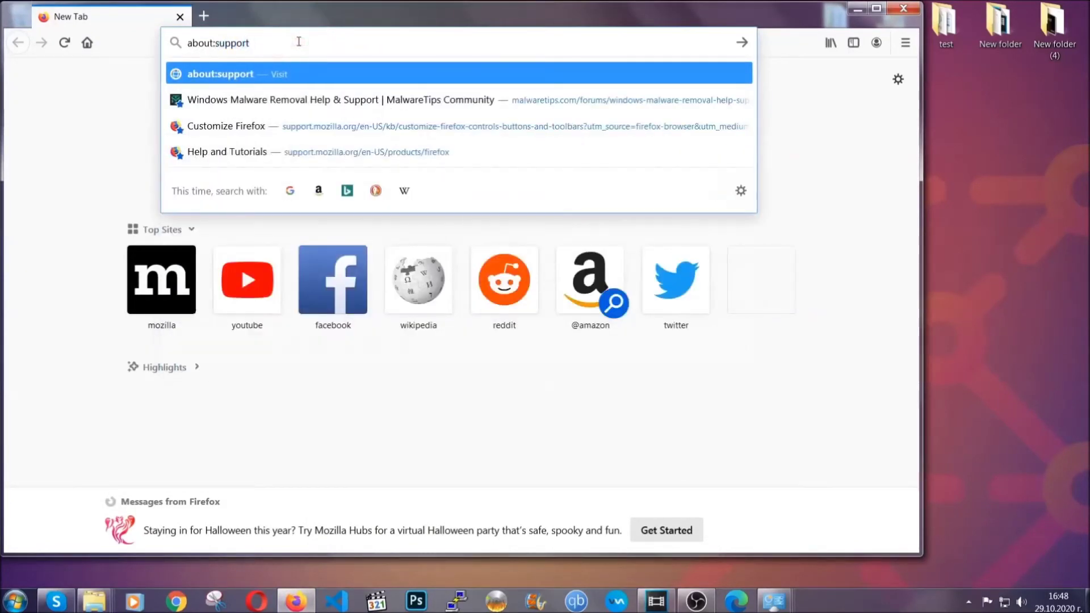
key("Return")
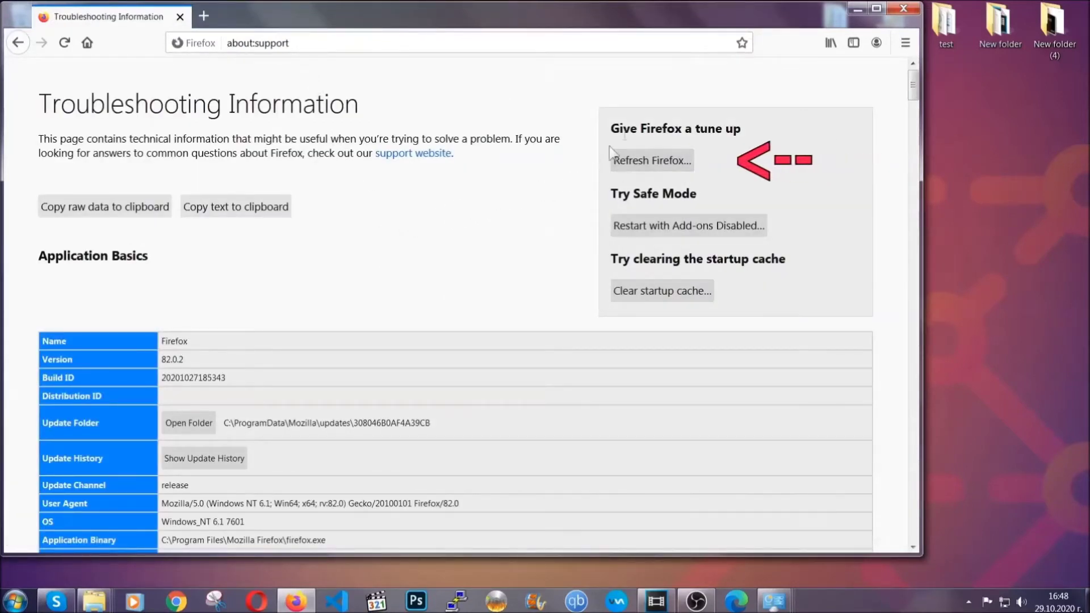
left_click(647, 164)
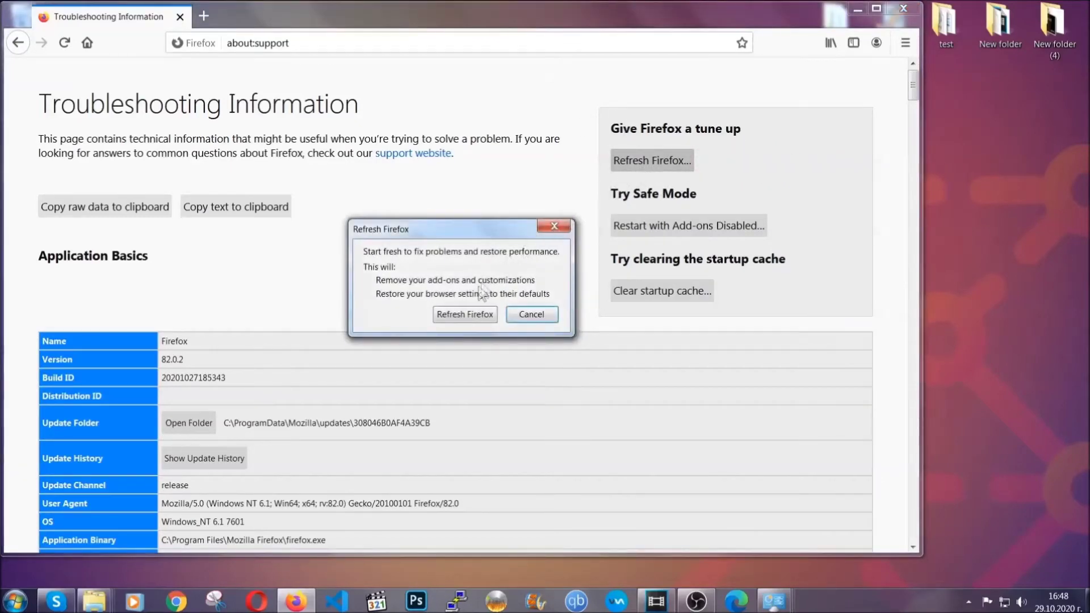
Confirm the Firefox refresh, finish the Import Wizard and minimize the restored window
left_click(464, 315)
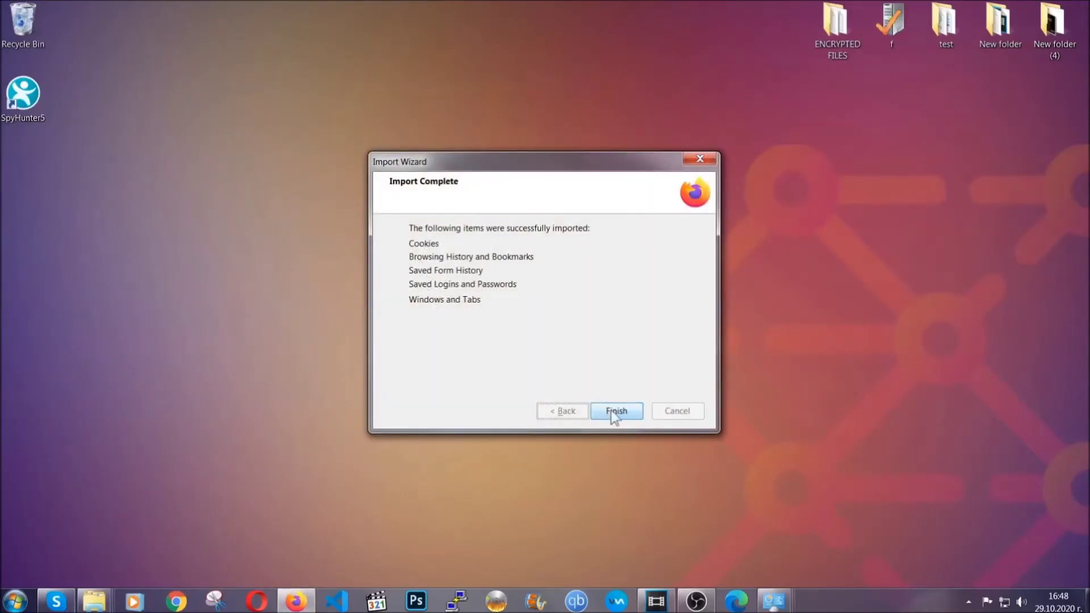
left_click(612, 411)
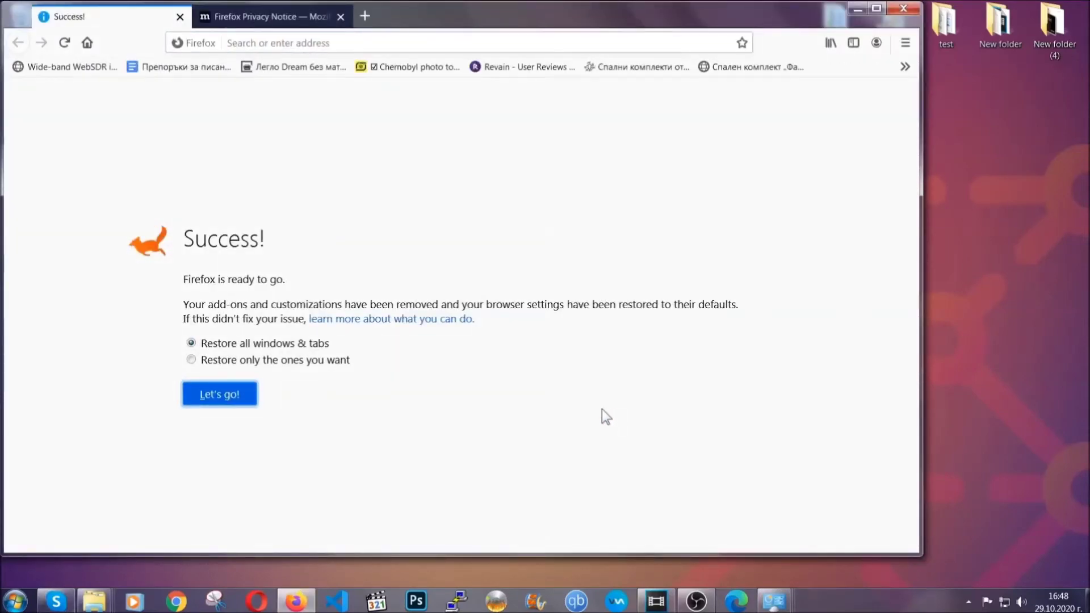
left_click(855, 9)
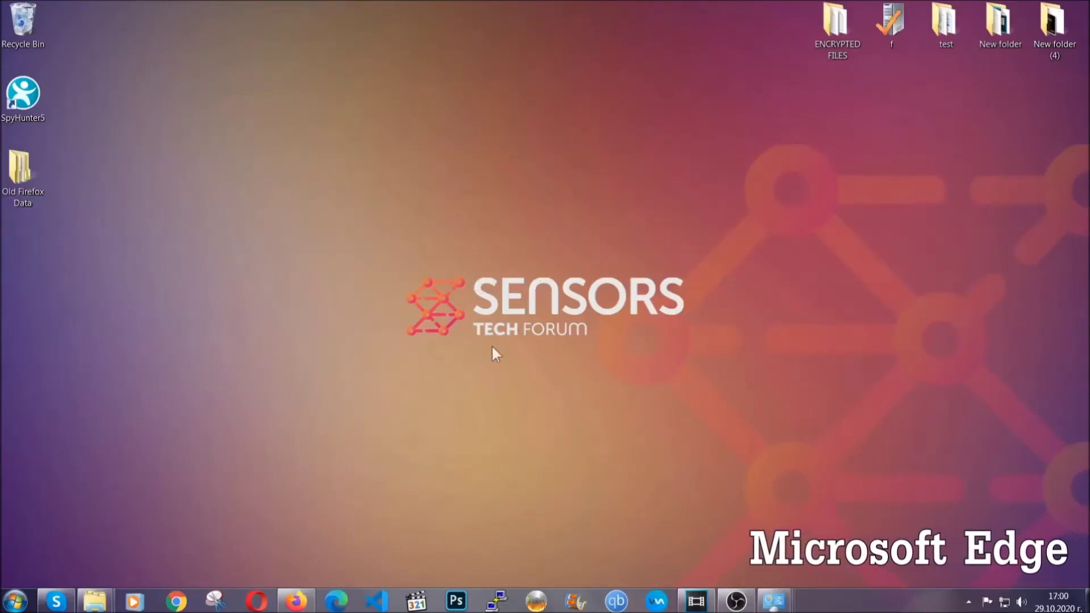
Clear Edge's browsing data for All time with passwords left unchecked
left_click(337, 602)
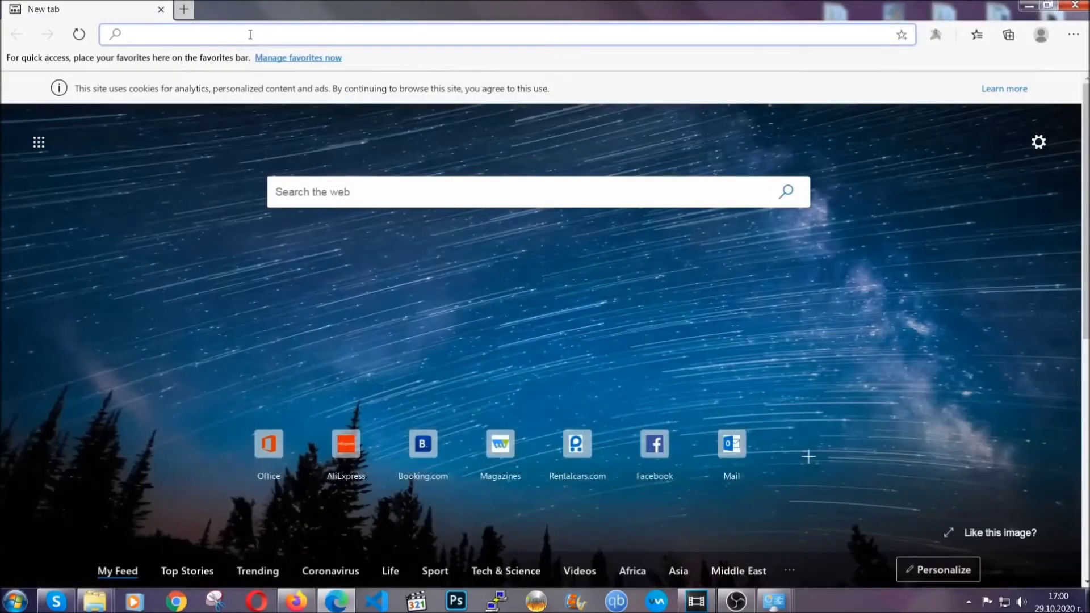
type("edge:")
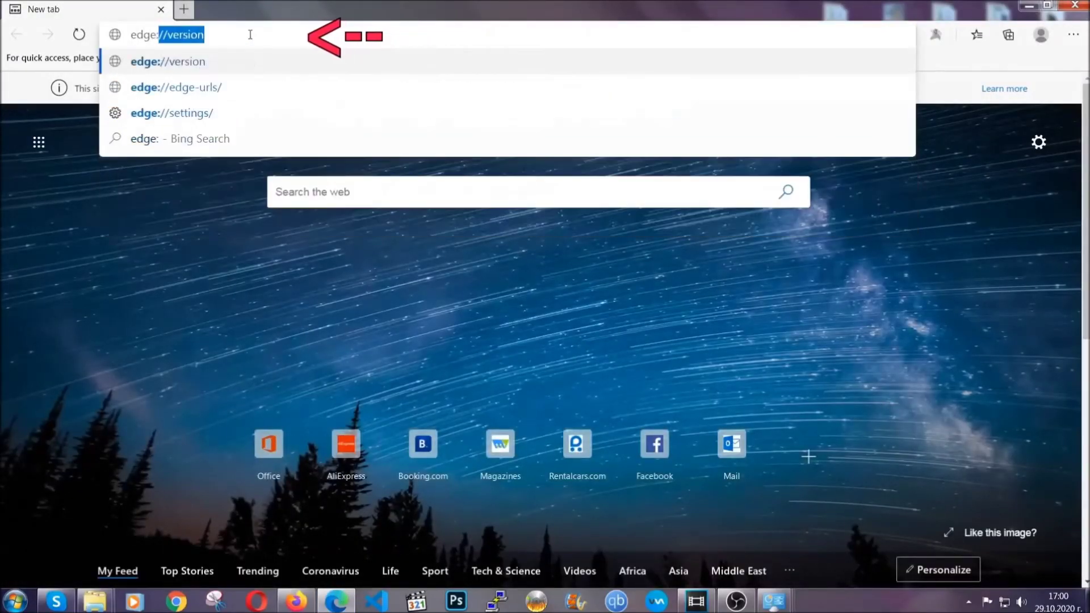
type("//setting")
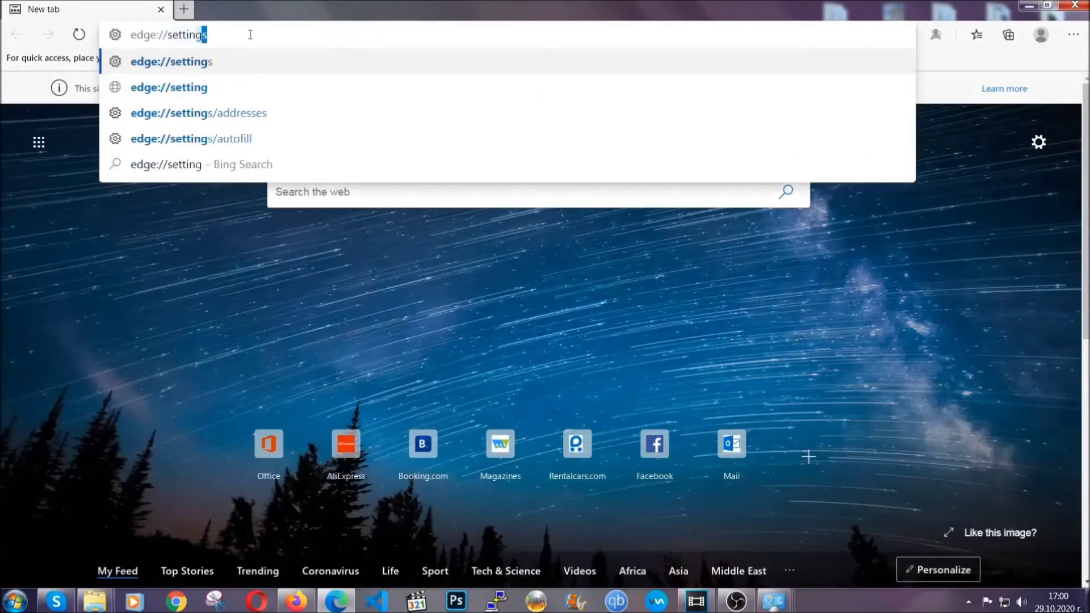
type("s/cl")
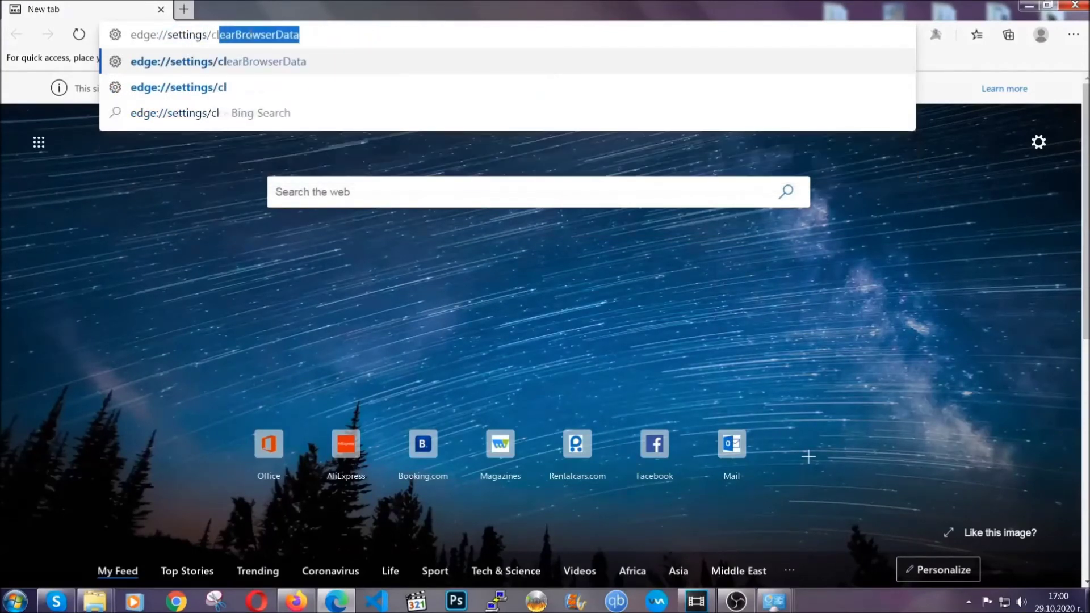
type("earBro")
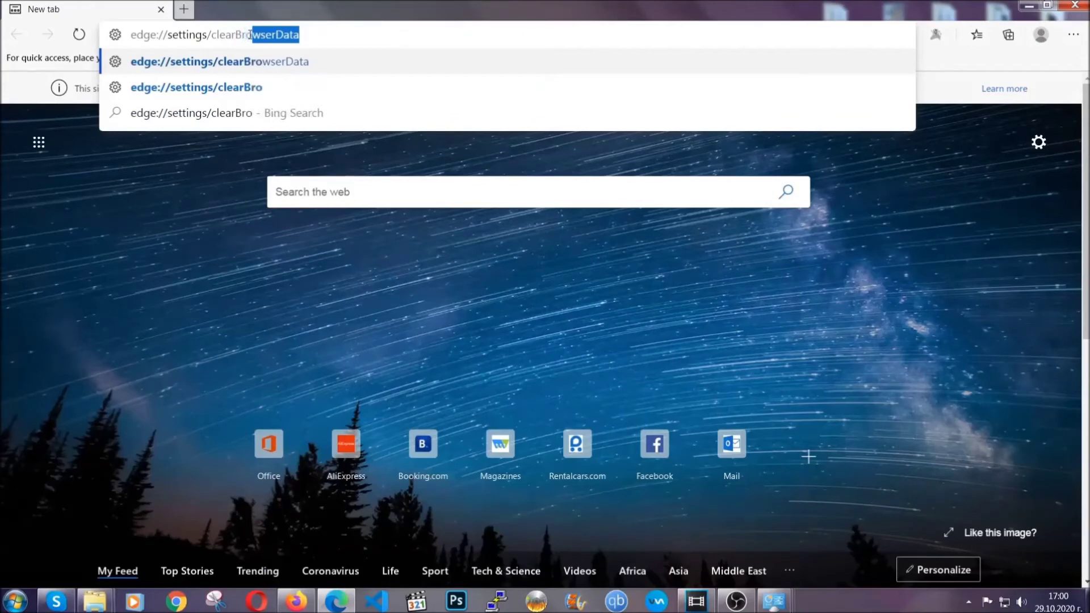
type("wserData")
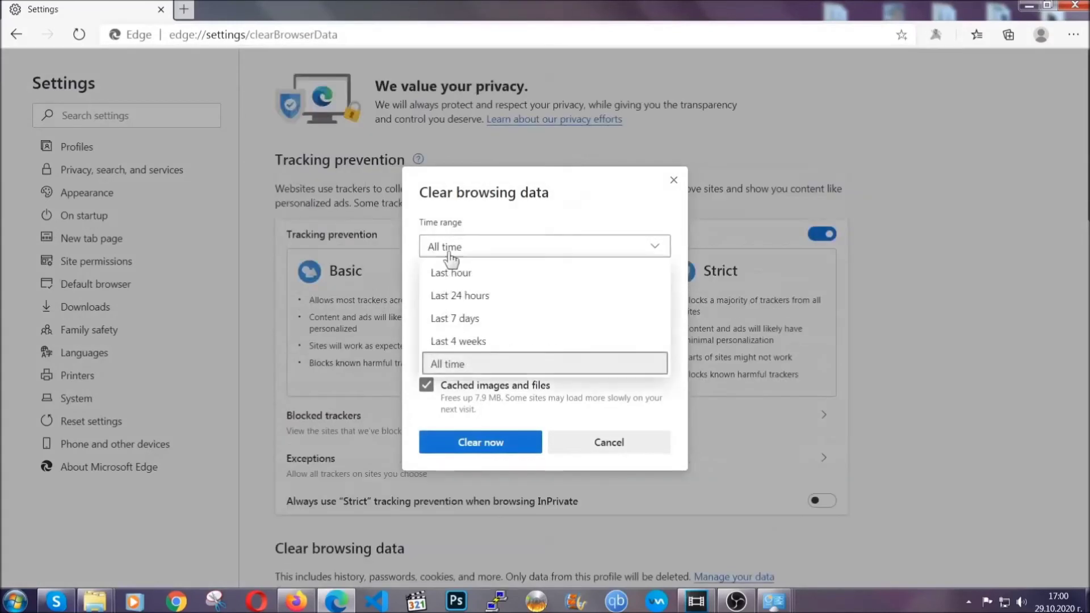
left_click(450, 365)
scroll(458, 342, "down", 3)
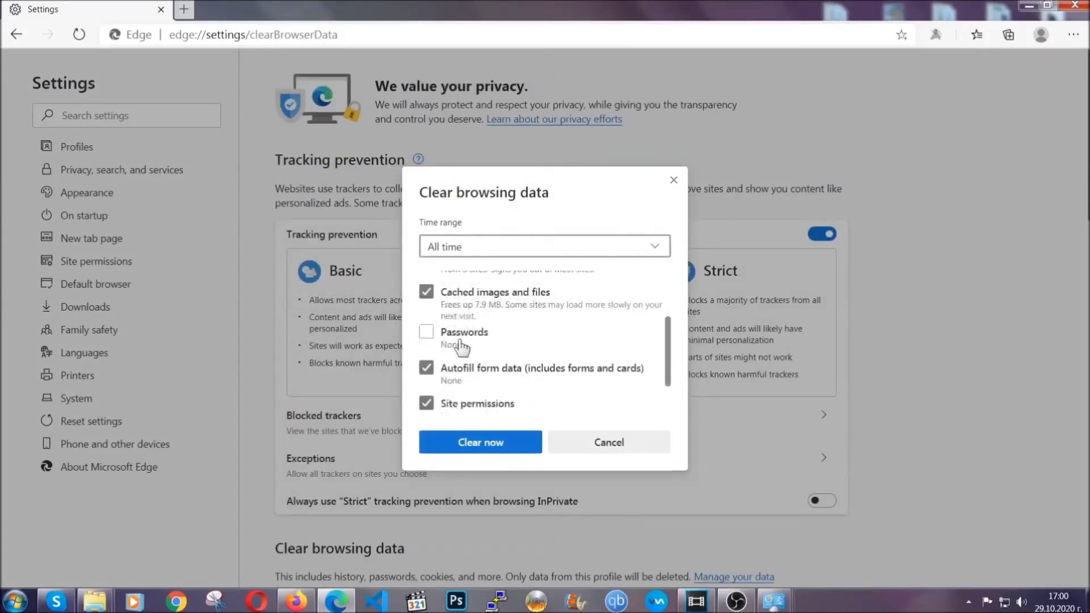
scroll(460, 350, "down", 2)
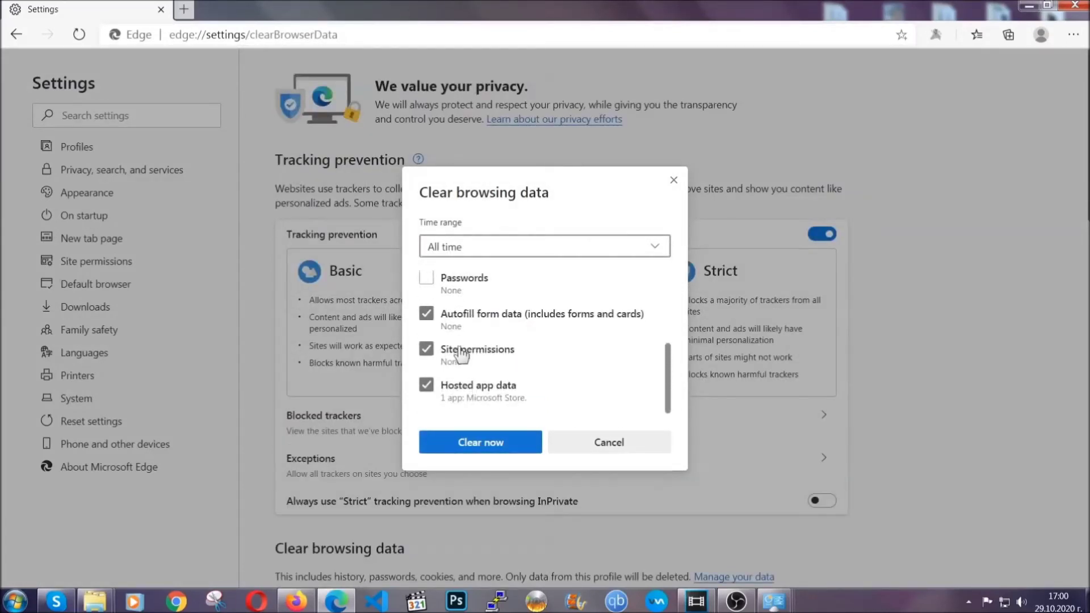
left_click(476, 445)
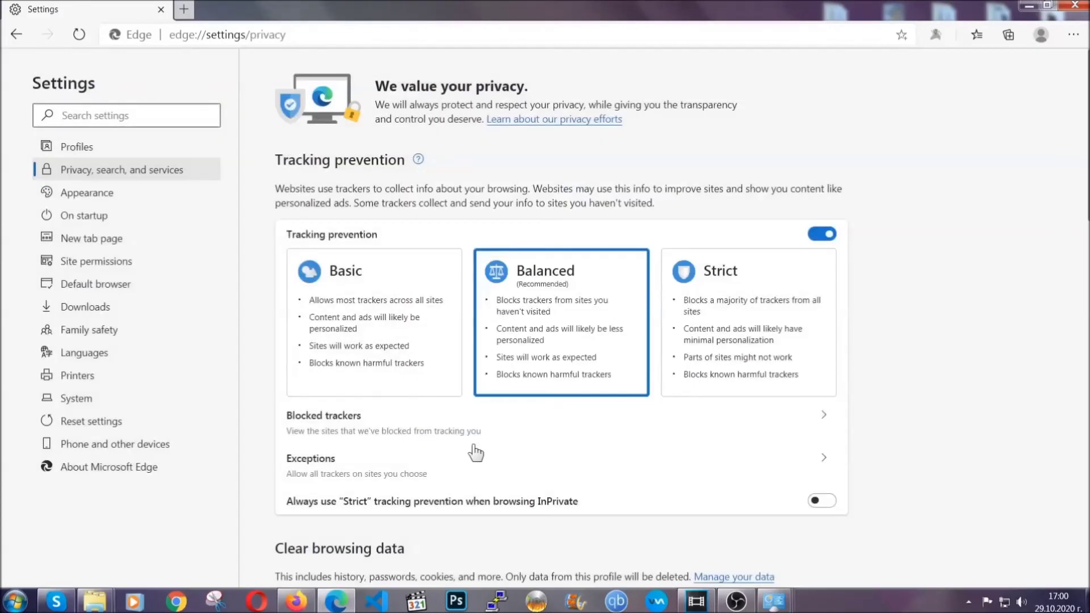
Remove Edge's only installed extension from the Extensions page, confirm it, and close Edge
left_click(1073, 35)
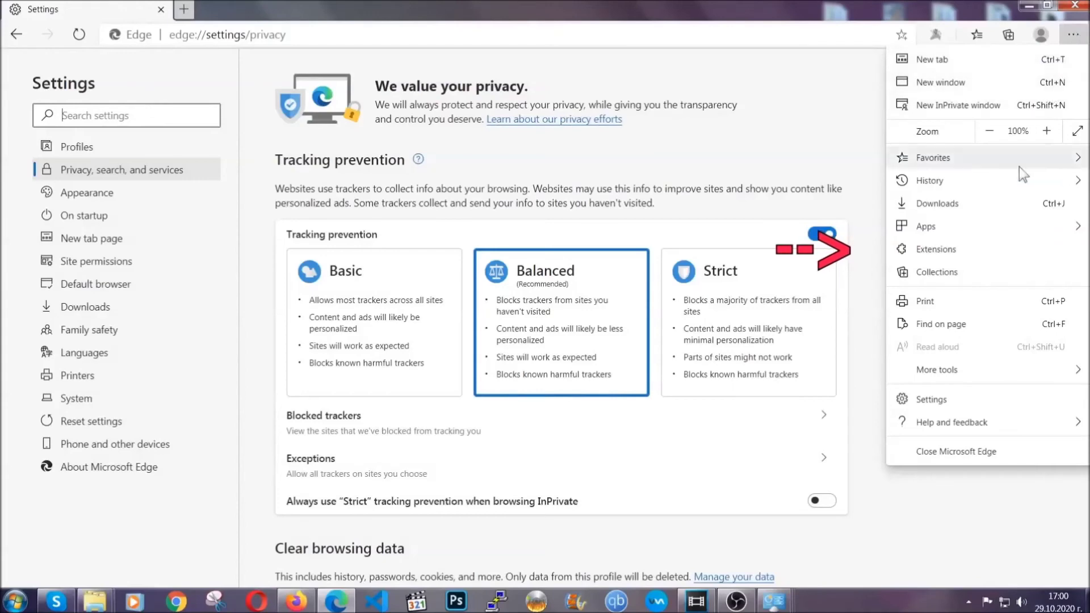
left_click(995, 247)
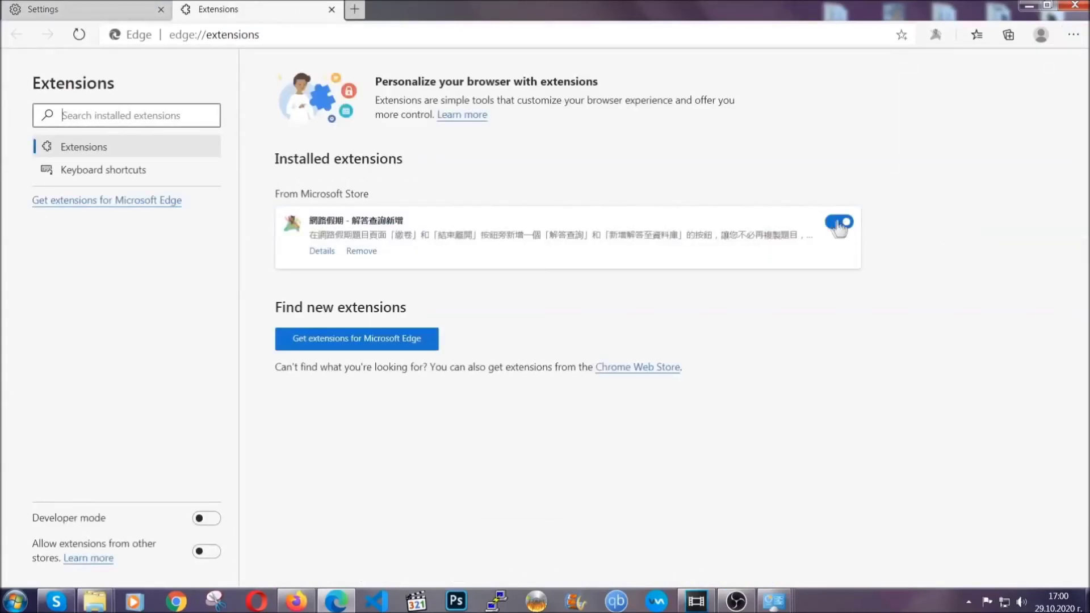
left_click(361, 251)
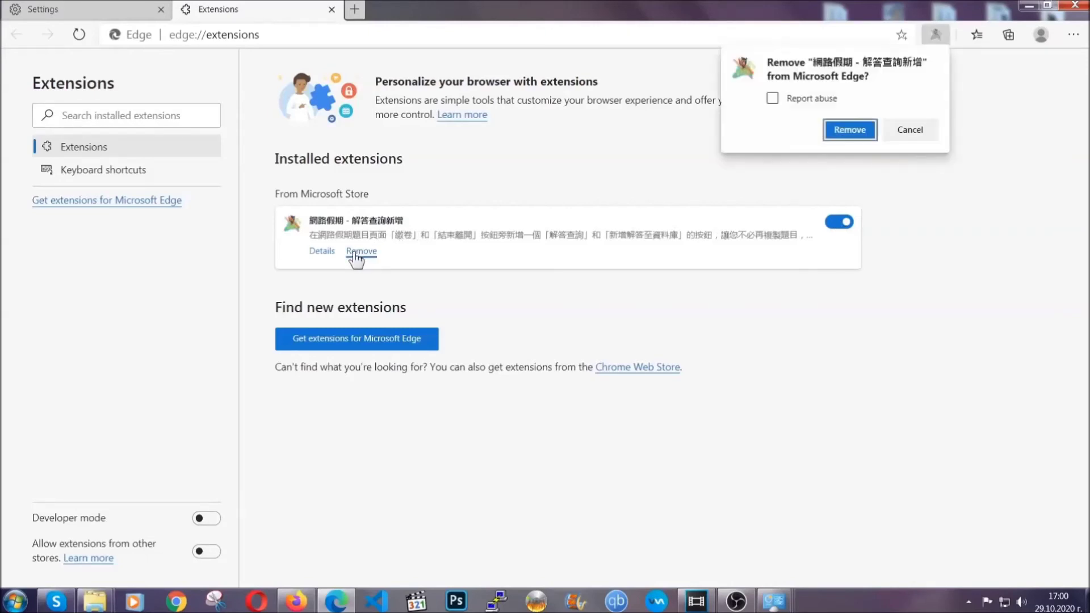
left_click(849, 129)
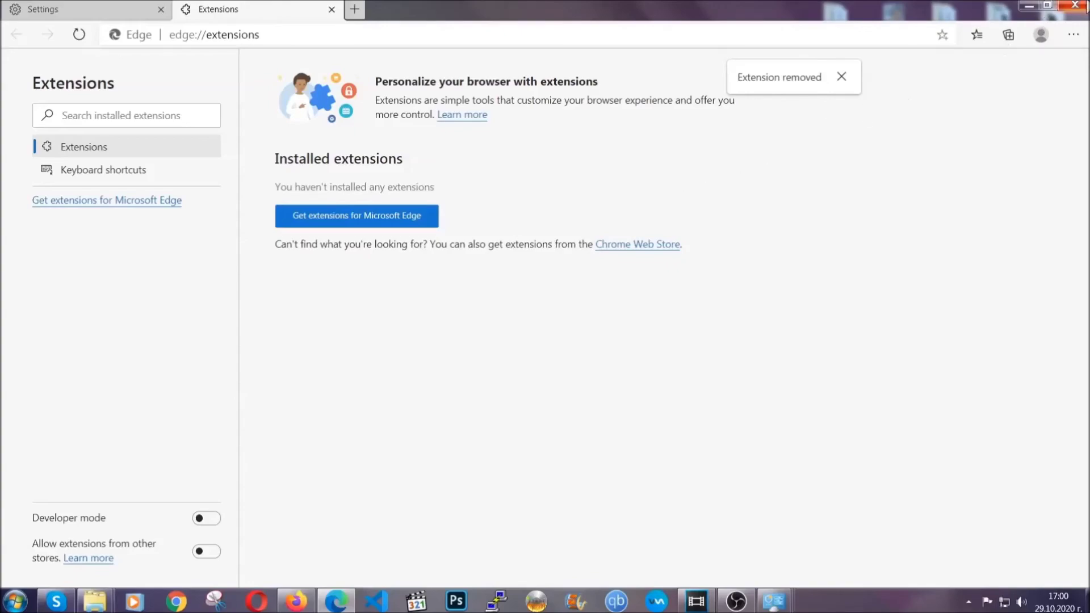
left_click(1075, 8)
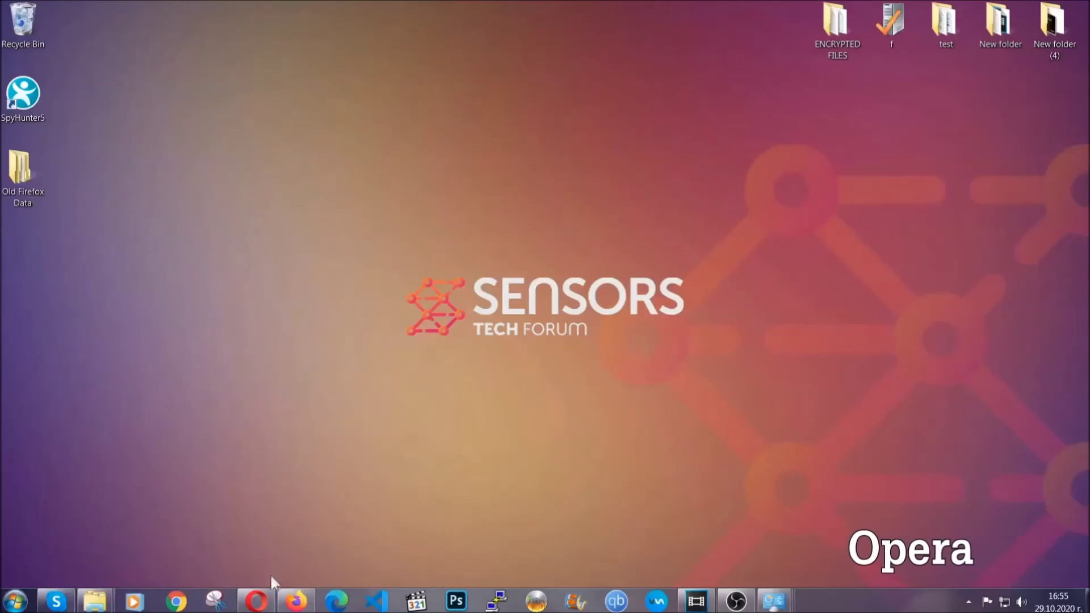
Launch Opera and go to opera://settings/clearBrowserData to reach the Clear browsing data dialog
left_click(256, 602)
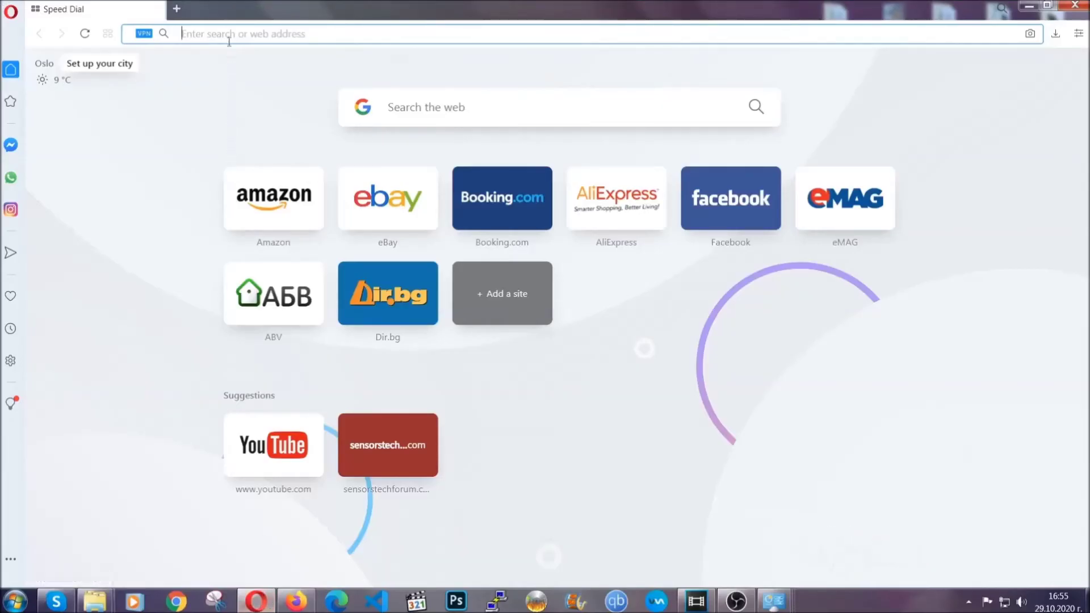
type("opera")
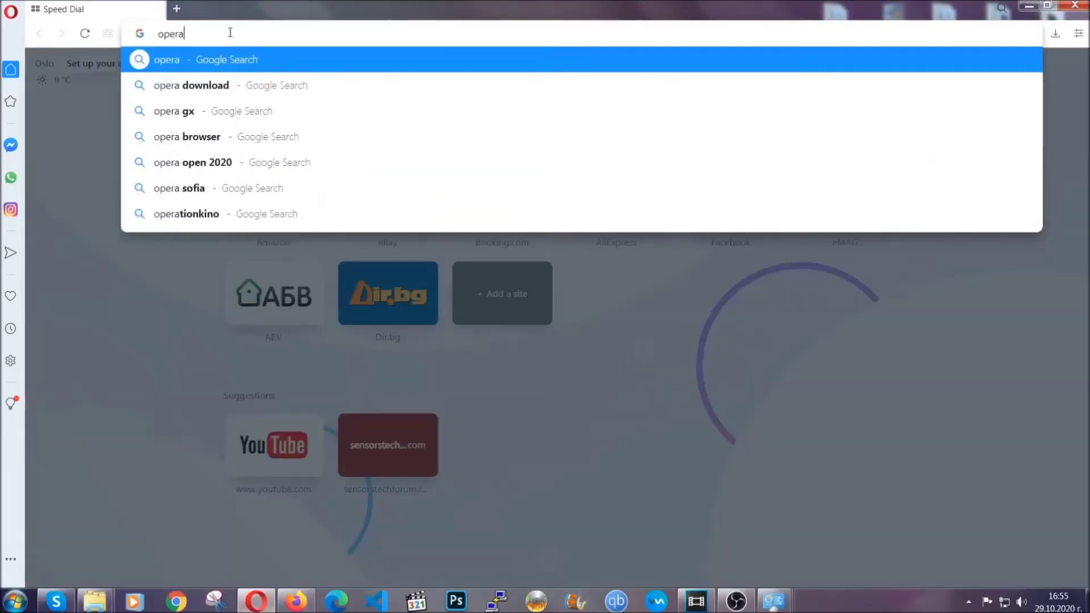
type("://settings/c")
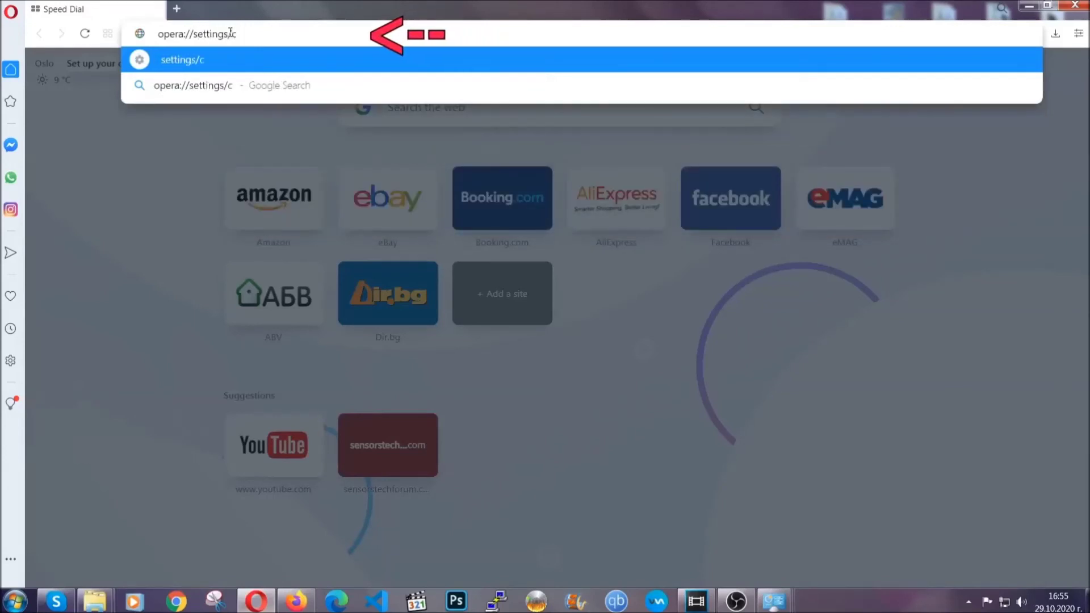
type("learBr")
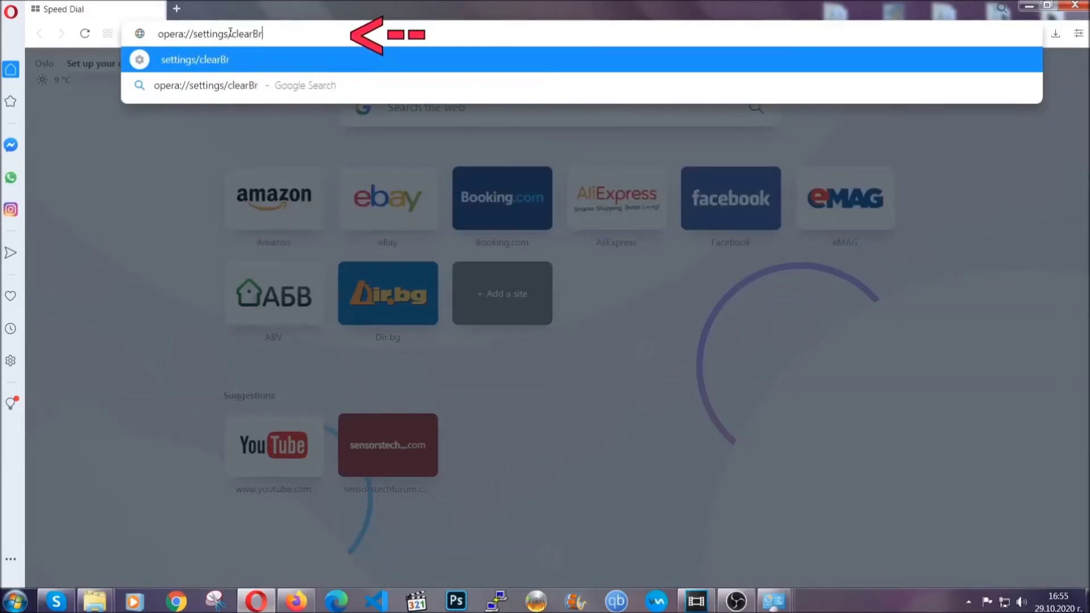
type("rowserData")
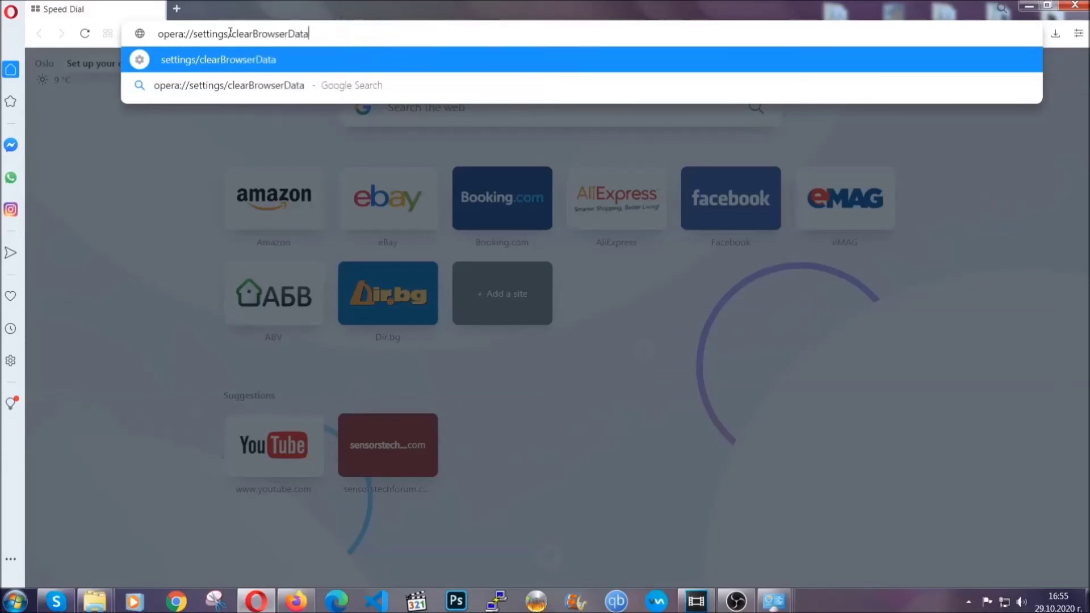
key("Return")
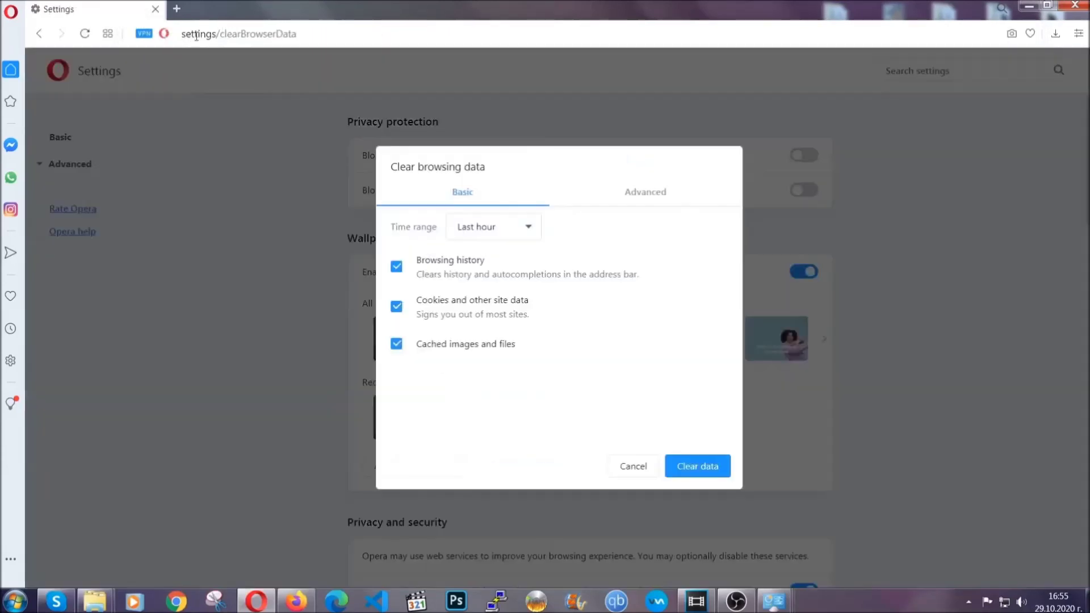
Clear Opera's browsing data for All time in Advanced, including autofill data but not passwords
left_click(645, 192)
left_click(528, 226)
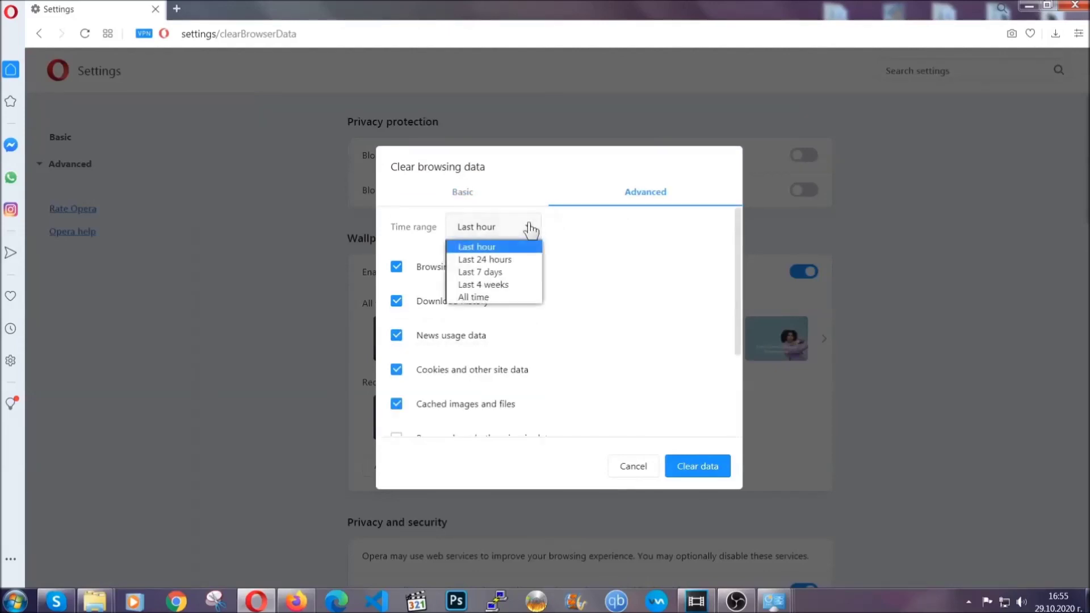
left_click(486, 296)
scroll(498, 303, "down", 3)
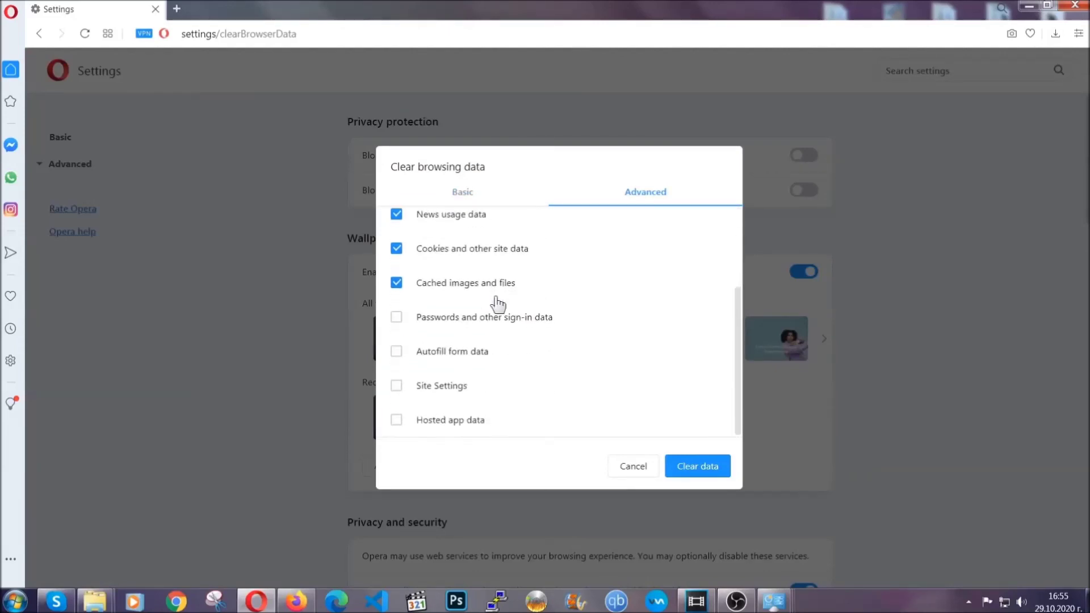
left_click(470, 353)
left_click(696, 467)
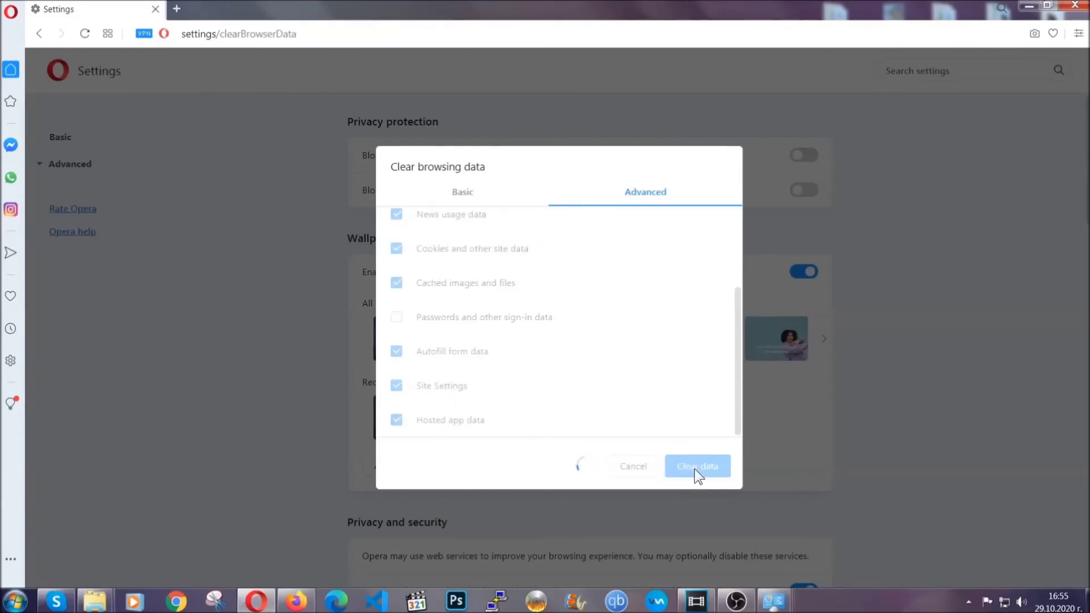